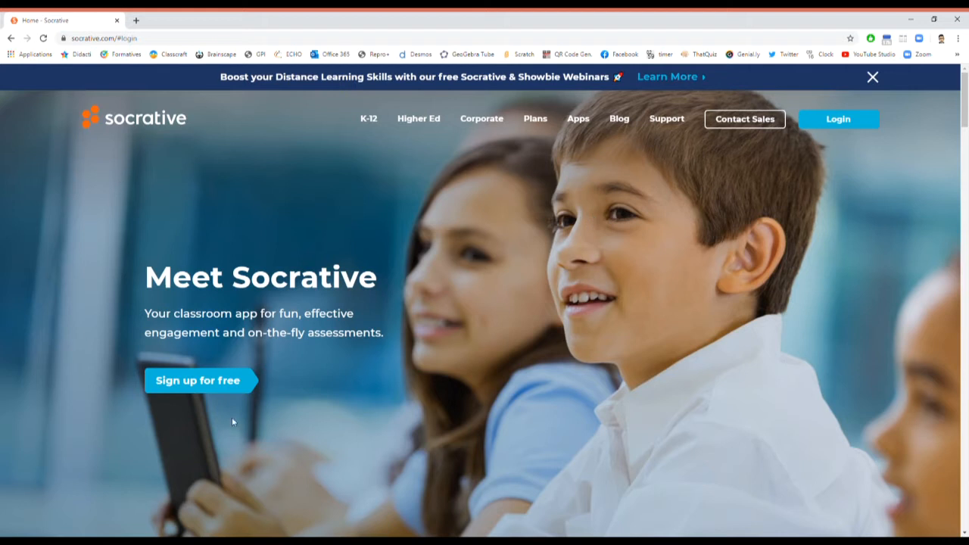
Step: Sign in as a teacher with Google, choosing the first account in the chooser
left_click(840, 119)
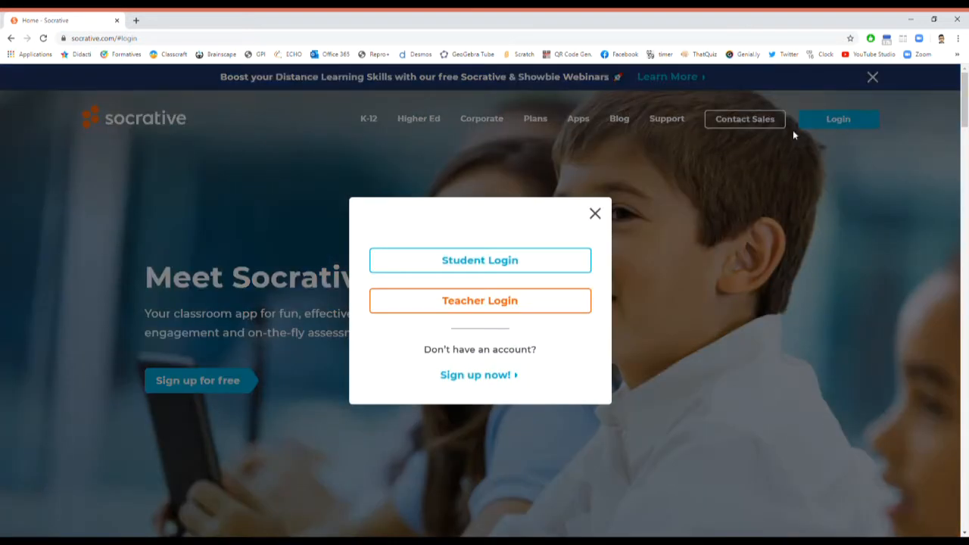
left_click(467, 307)
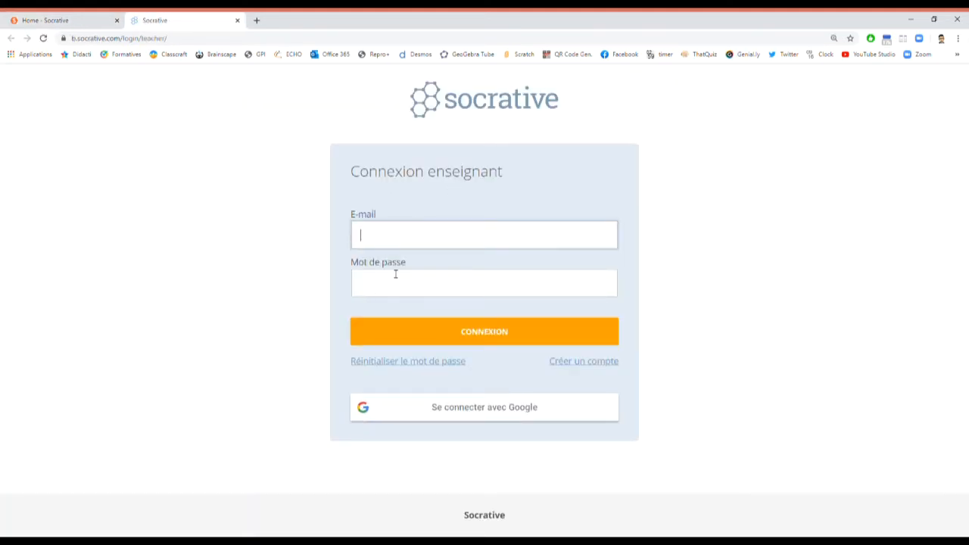
left_click(478, 420)
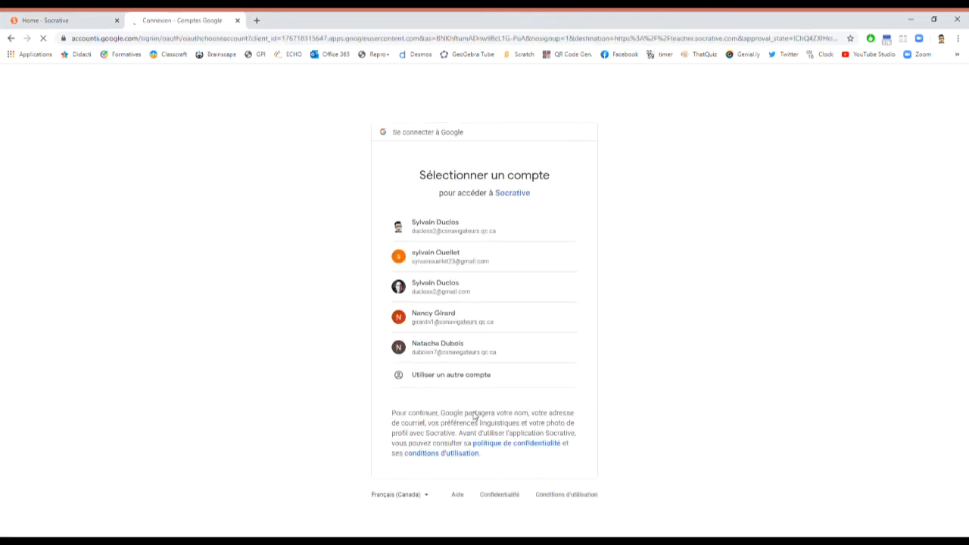
left_click(428, 234)
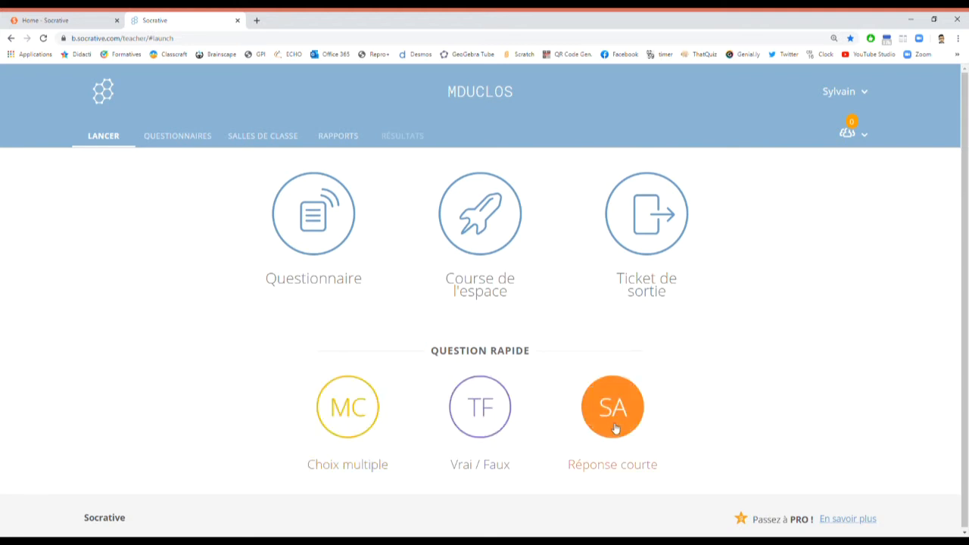
Step: Launch a multiple-choice quick question, switch it to true/false, cancel a short-answer one, then end it
left_click(356, 412)
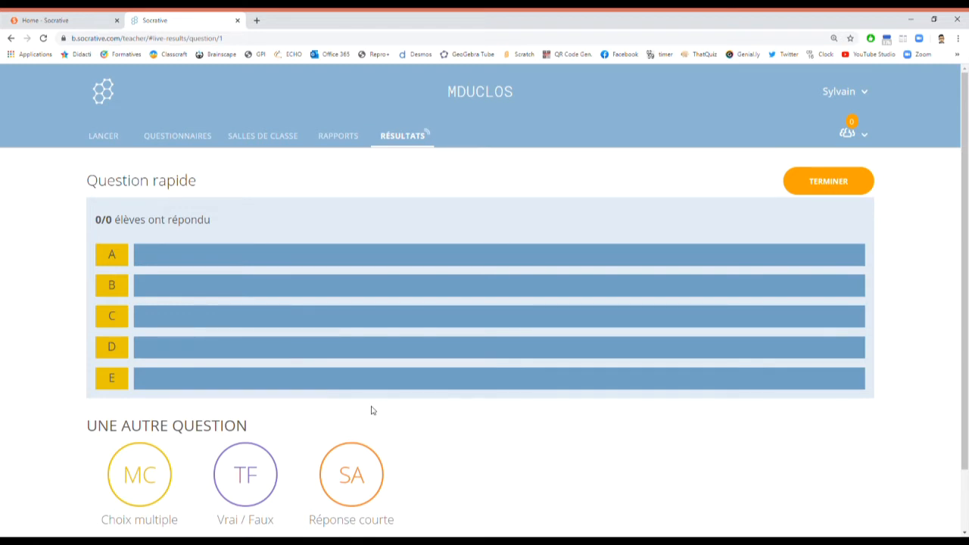
left_click(247, 467)
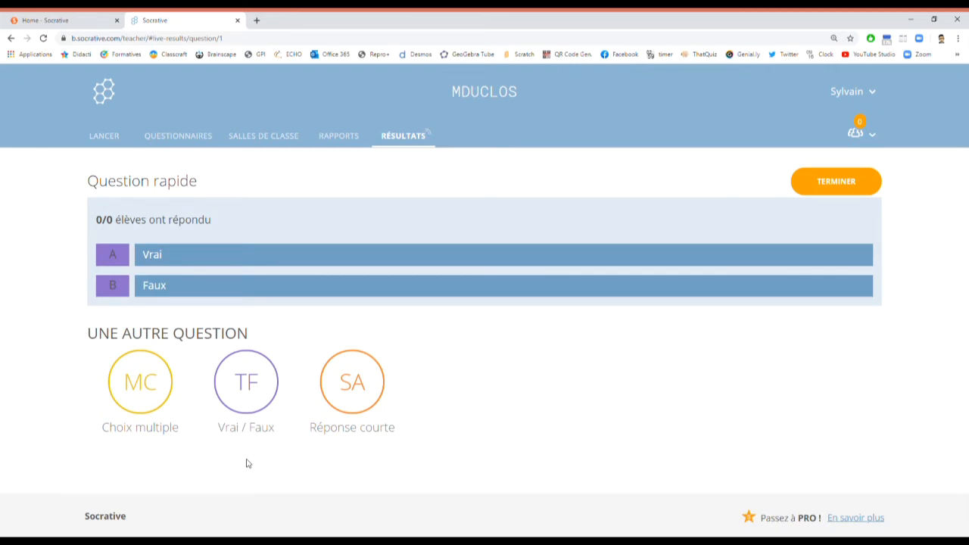
left_click(337, 399)
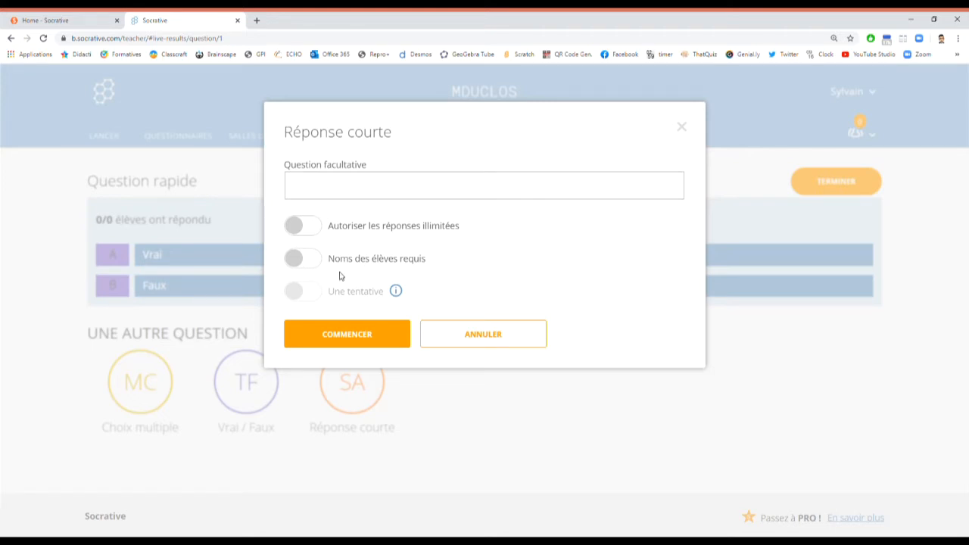
left_click(470, 334)
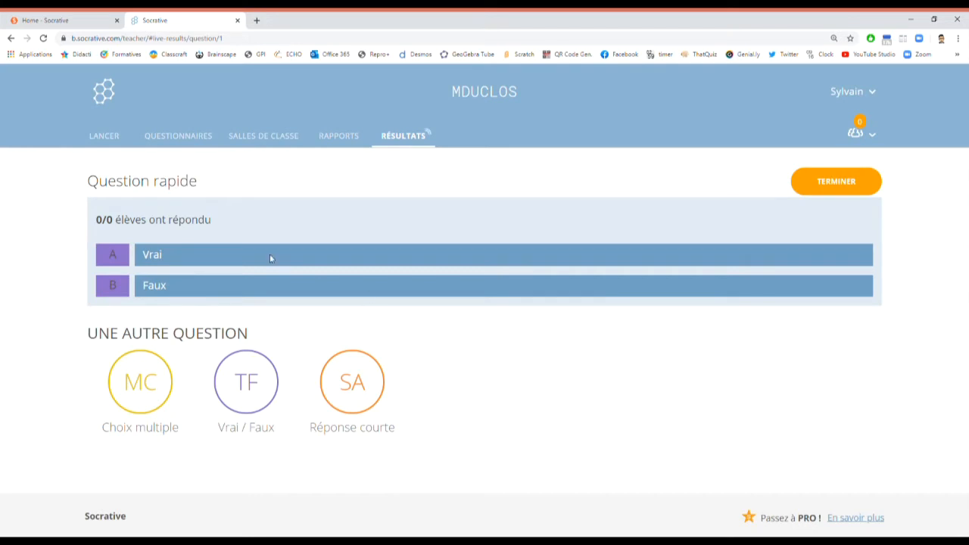
left_click(856, 186)
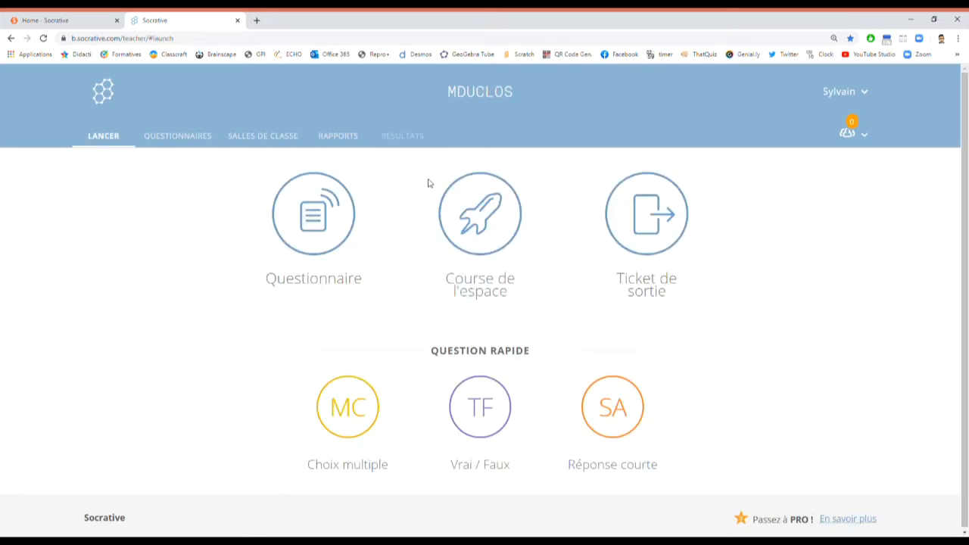
Step: Launch the Ticket de sortie activity and review questions 1 through 3
left_click(655, 214)
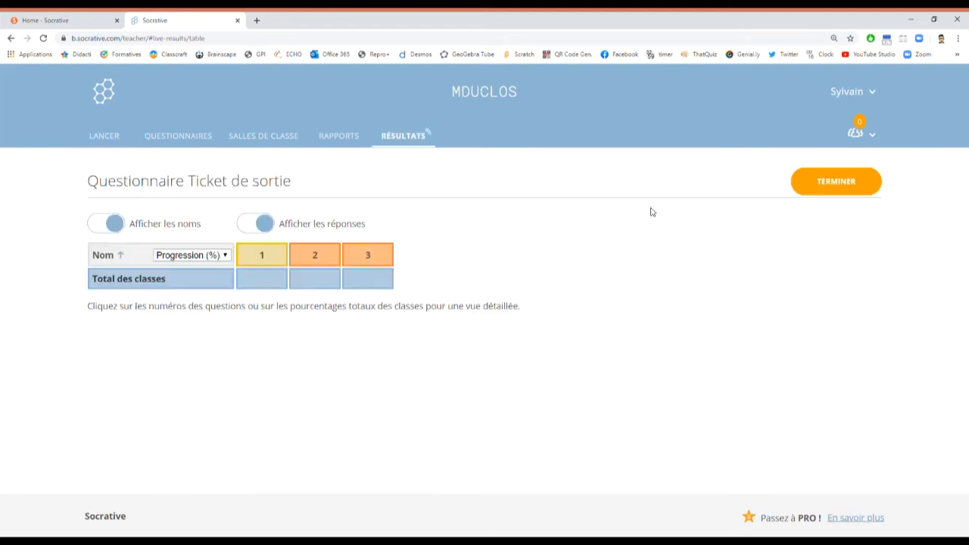
left_click(268, 256)
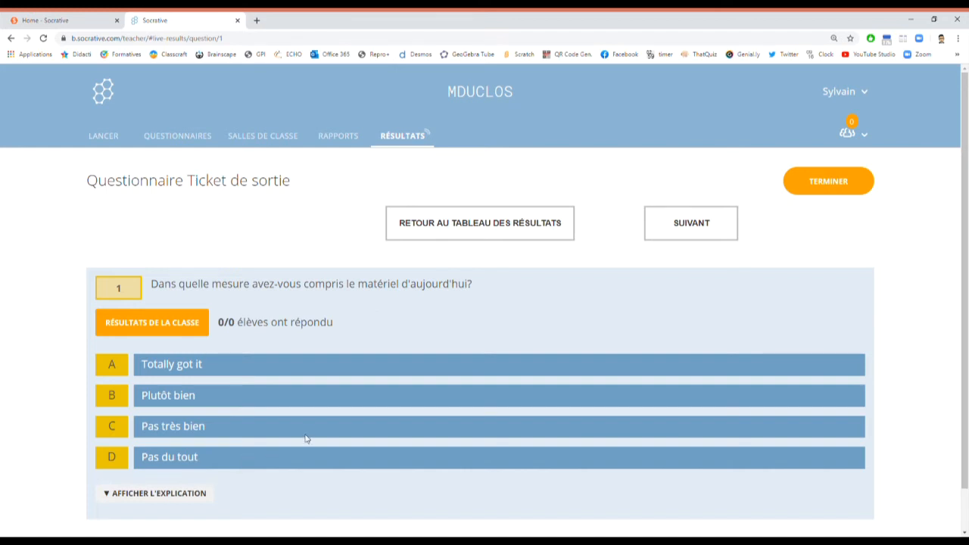
left_click(686, 232)
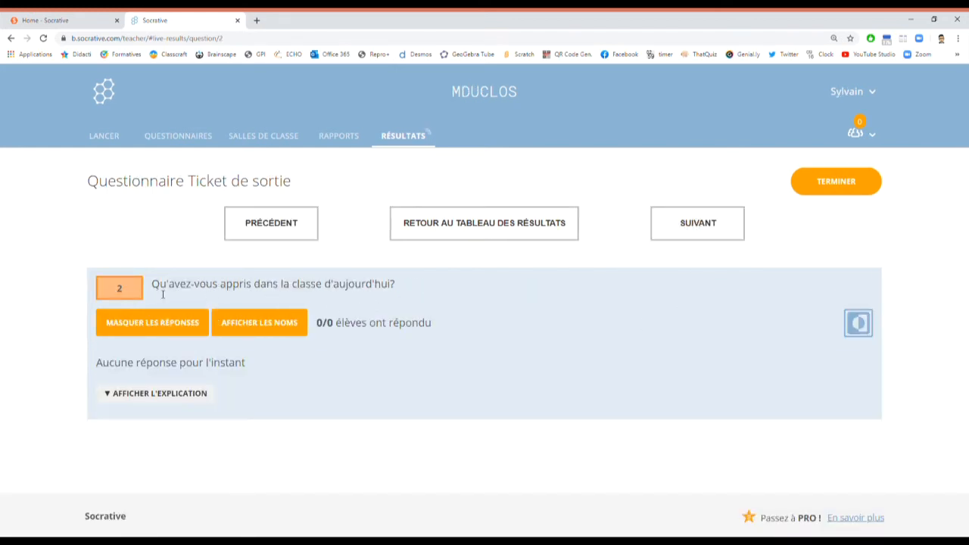
left_click(678, 225)
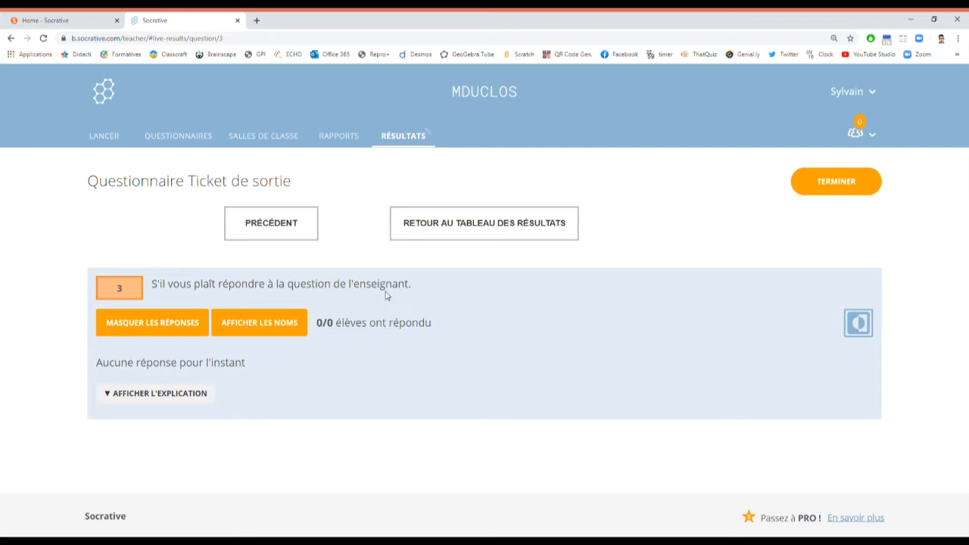
Step: End the exit ticket activity, confirm, and return to the launch page
left_click(801, 185)
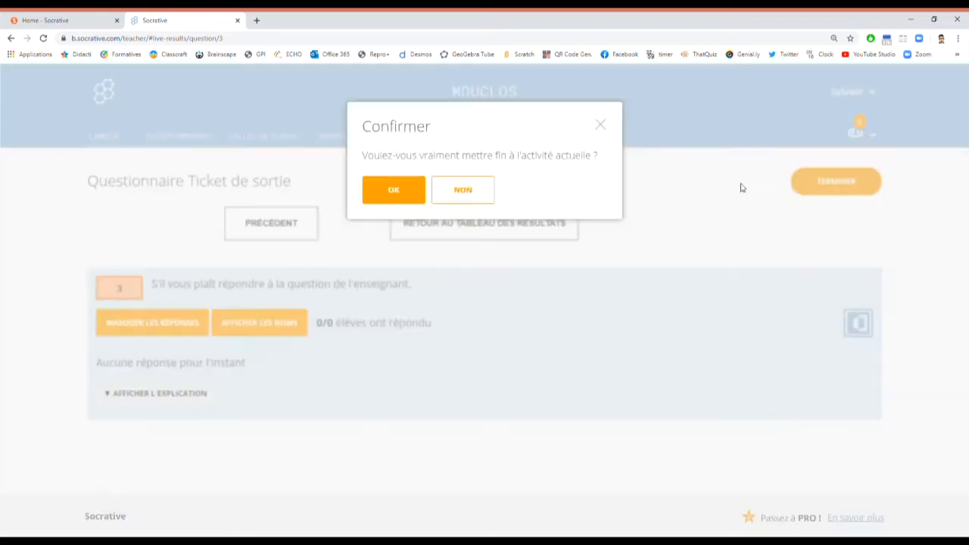
left_click(398, 194)
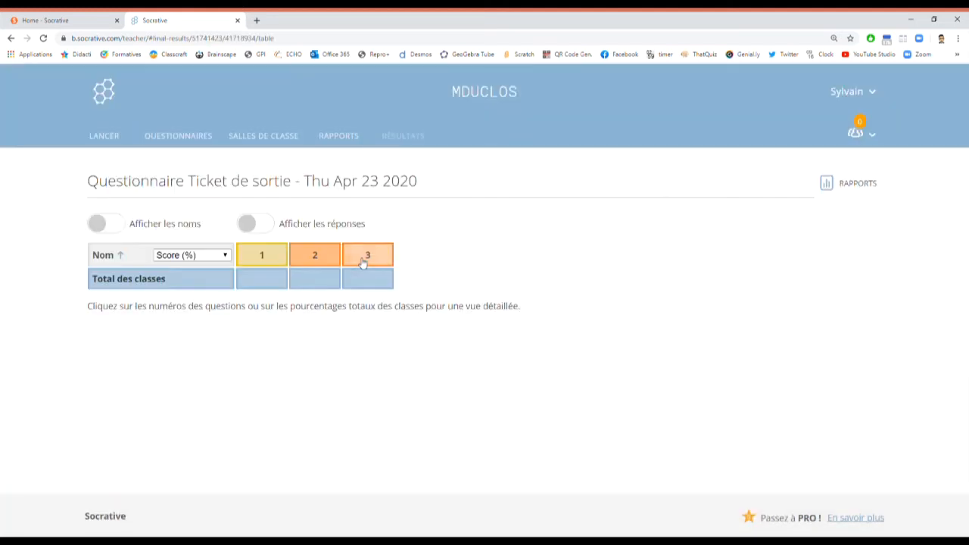
left_click(117, 143)
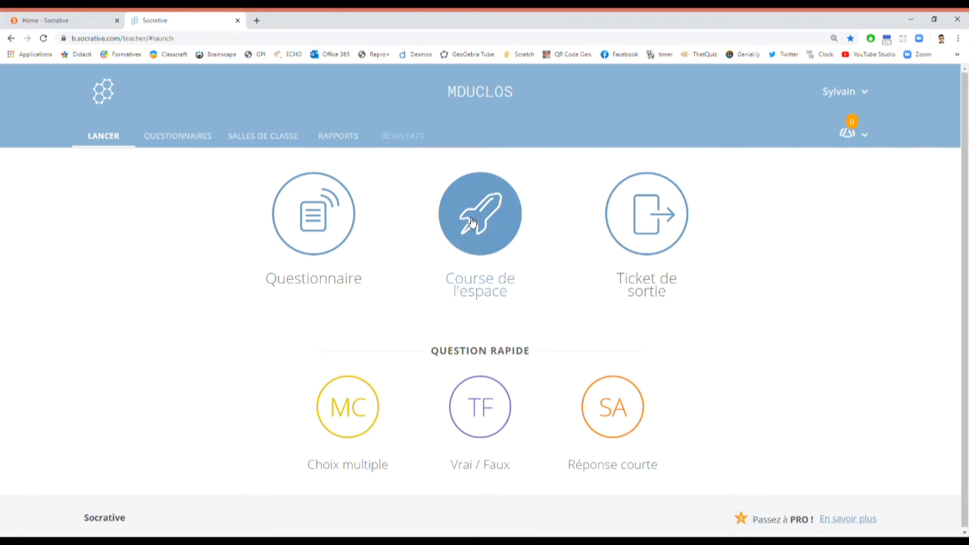
Step: Open the Questionnaires list and scroll through the saved quizzes
left_click(170, 137)
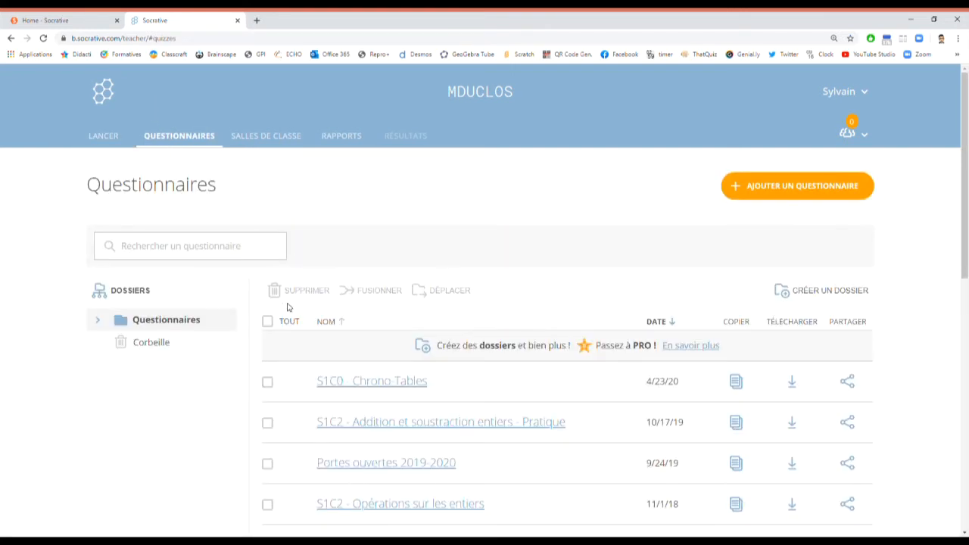
scroll(273, 292, "down", 2)
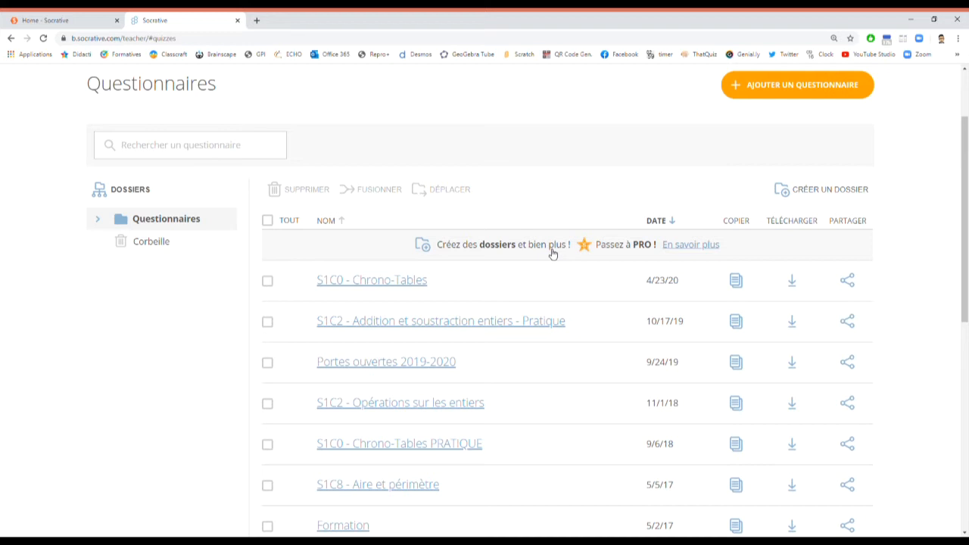
scroll(463, 271, "down", 6)
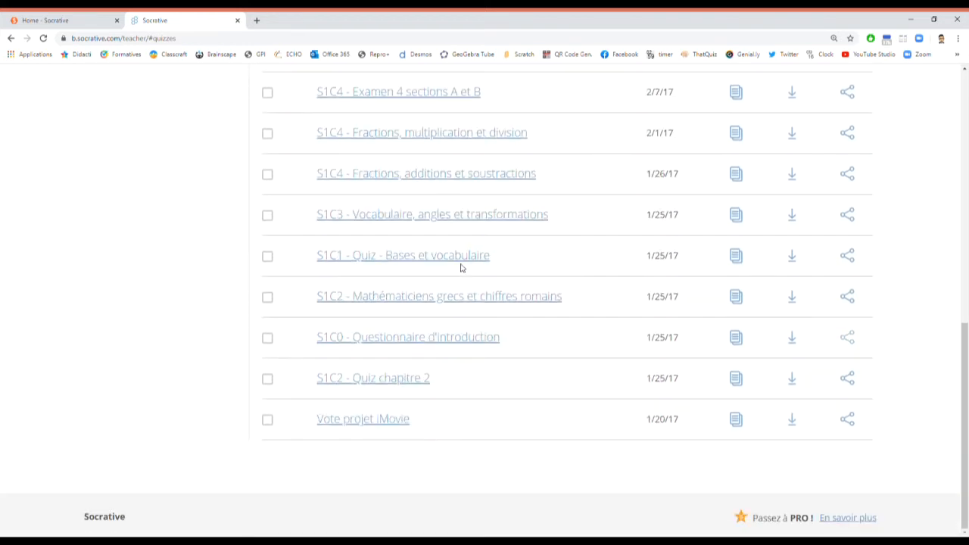
scroll(460, 268, "up", 5)
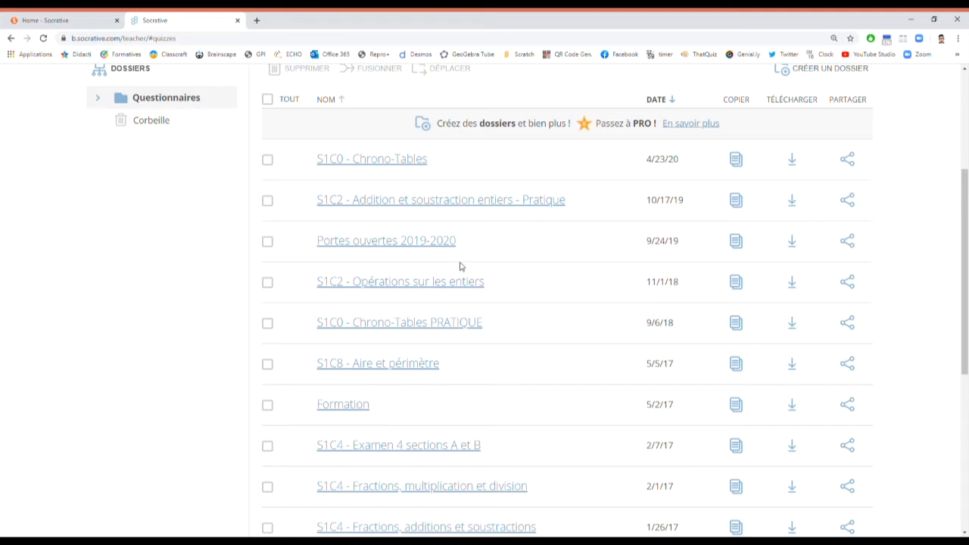
scroll(459, 267, "up", 2)
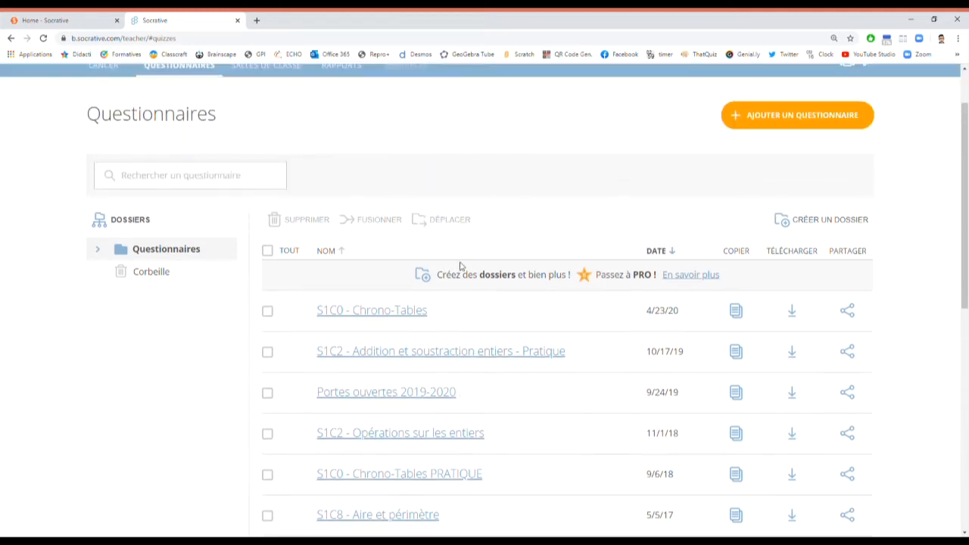
Step: Sort the quizzes by DATE and NOM, ending with DATE, newest first
left_click(676, 251)
left_click(676, 252)
left_click(342, 253)
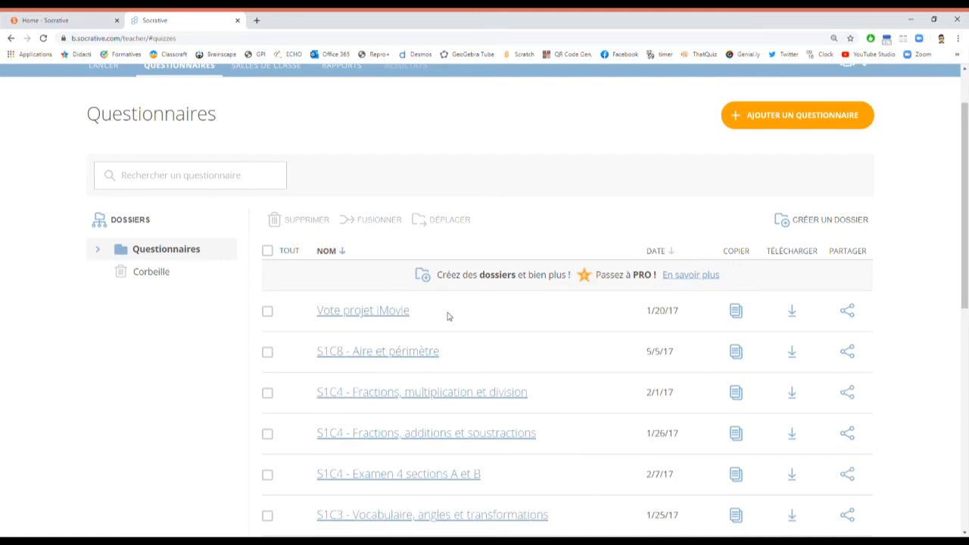
left_click(342, 255)
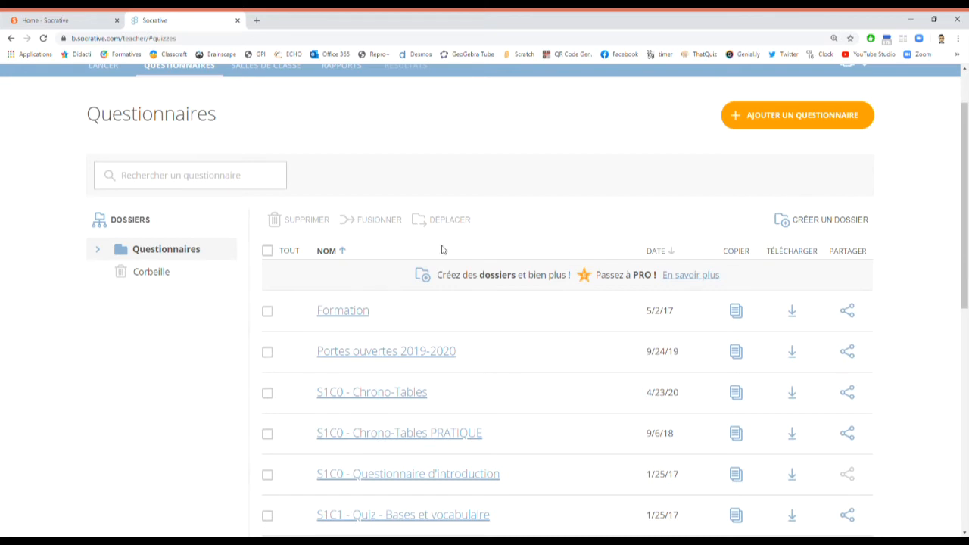
left_click(669, 251)
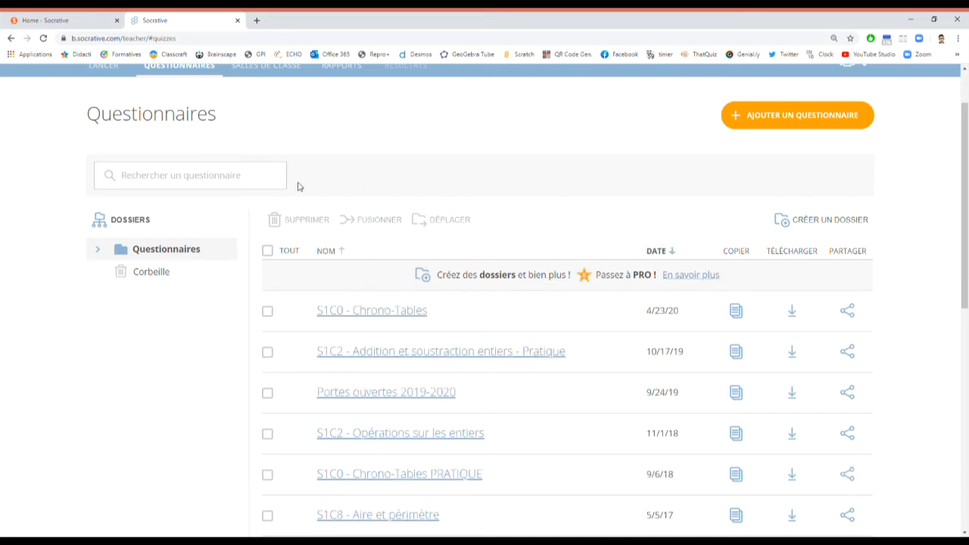
Step: Create a new quiz and rename 'Untitled Quiz' to 'Formation'
left_click(804, 118)
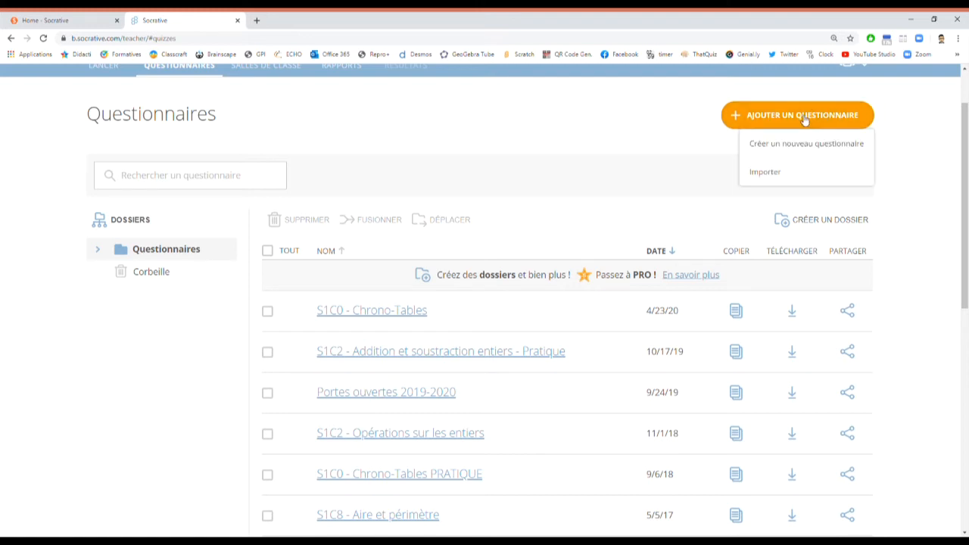
left_click(781, 148)
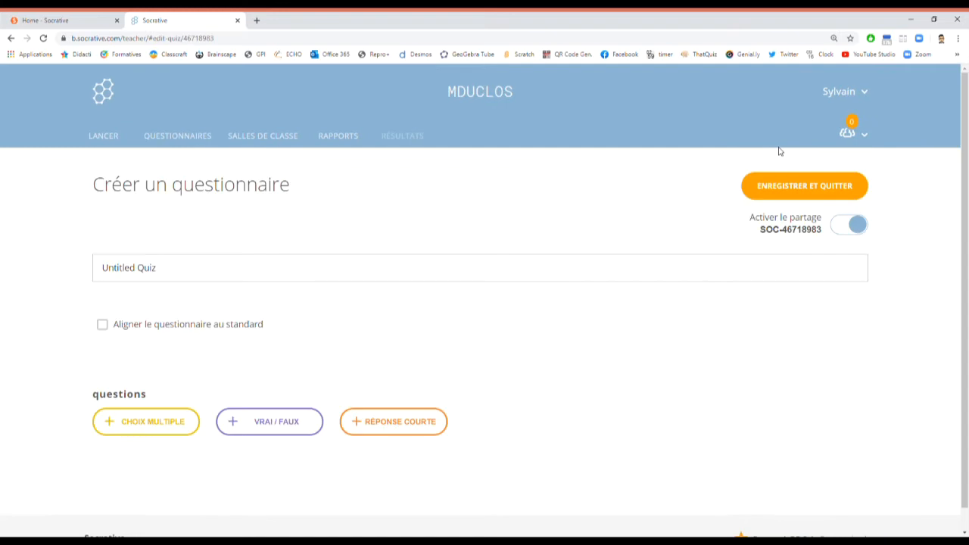
left_click_drag(180, 275, 31, 283)
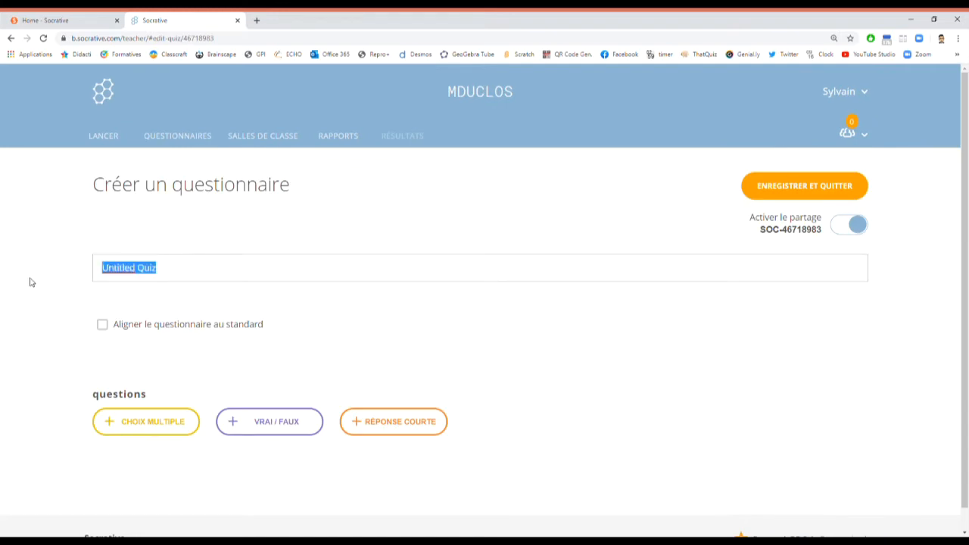
type("Formation")
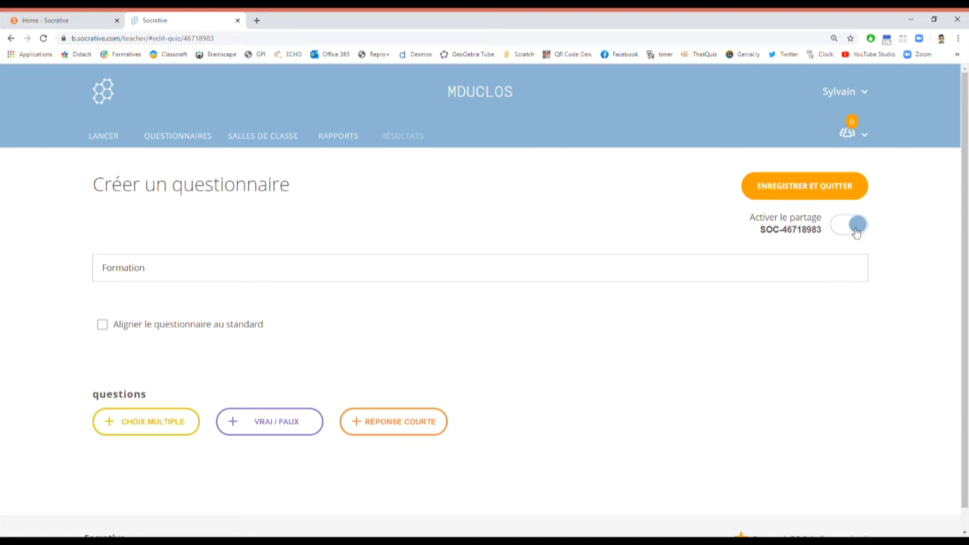
Step: Toggle Activer le partage off and back on, leaving sharing enabled with its code
left_click(856, 230)
left_click(843, 227)
left_click_drag(761, 231, 826, 234)
left_click(821, 239)
scroll(611, 288, "down", 1)
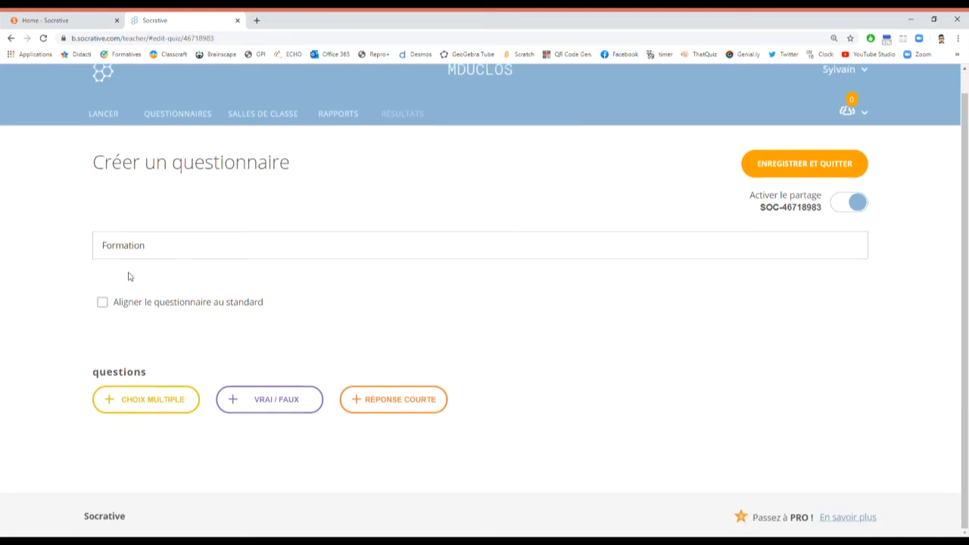
Step: Add a multiple-choice question 'Quelle est la valeur de la constante Pi'
left_click(152, 408)
scroll(309, 402, "down", 3)
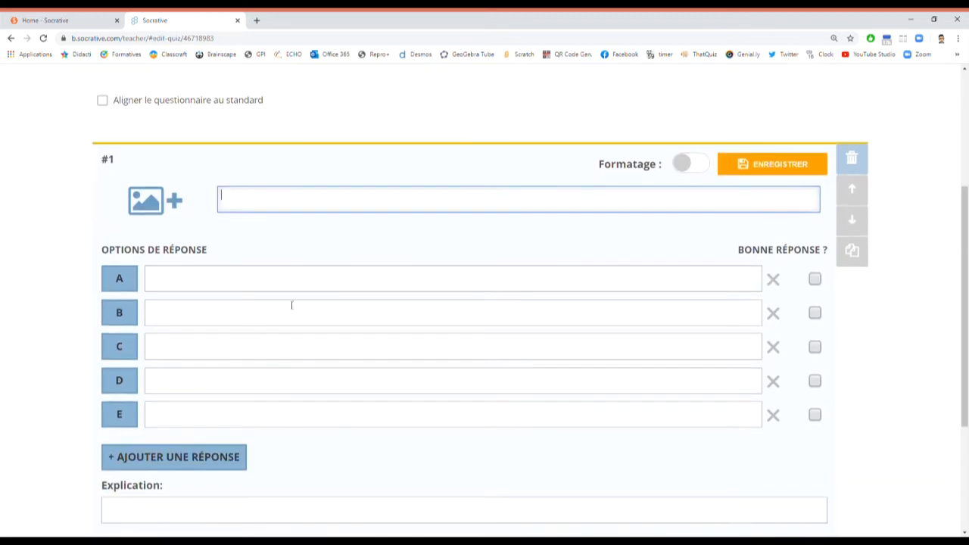
left_click(174, 201)
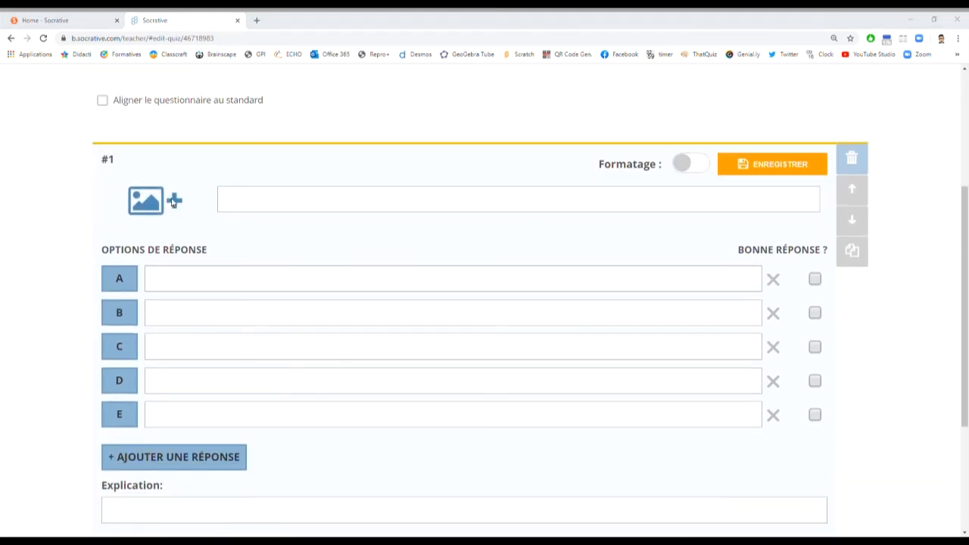
left_click(639, 22)
left_click(360, 211)
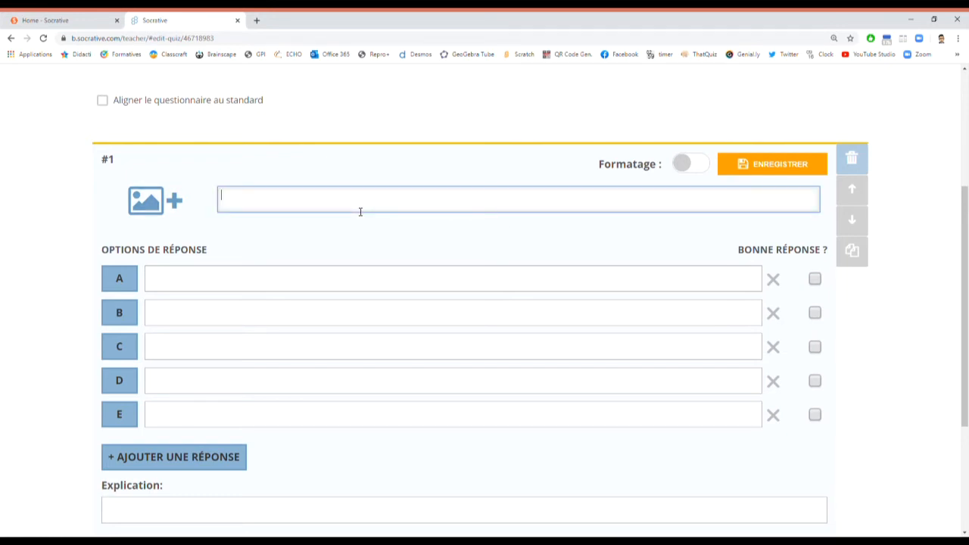
type("Quelle est la valeur de la constante")
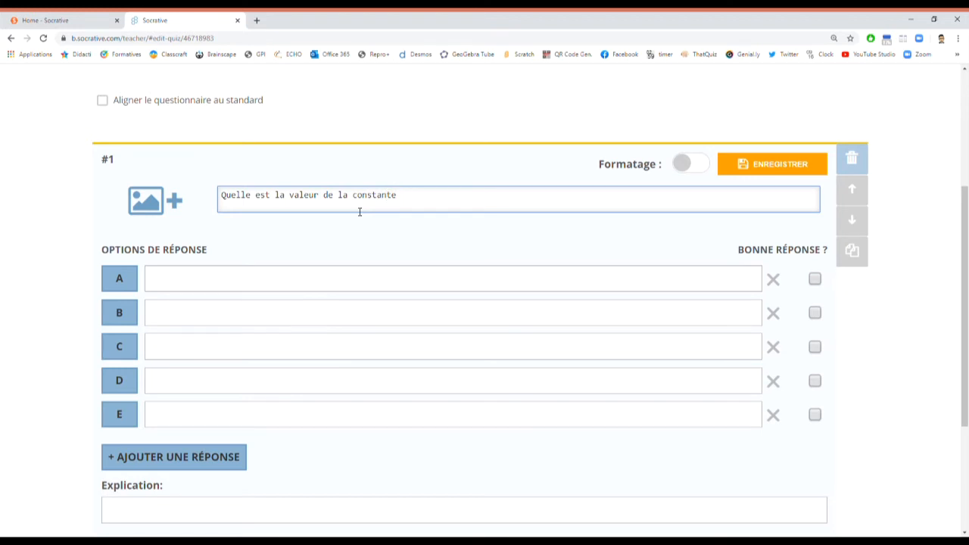
type(" Pi")
Step: Fill answers A–D with 3,141592, 3, 2,41 and 5,18, and delete empty answer E
left_click(191, 281)
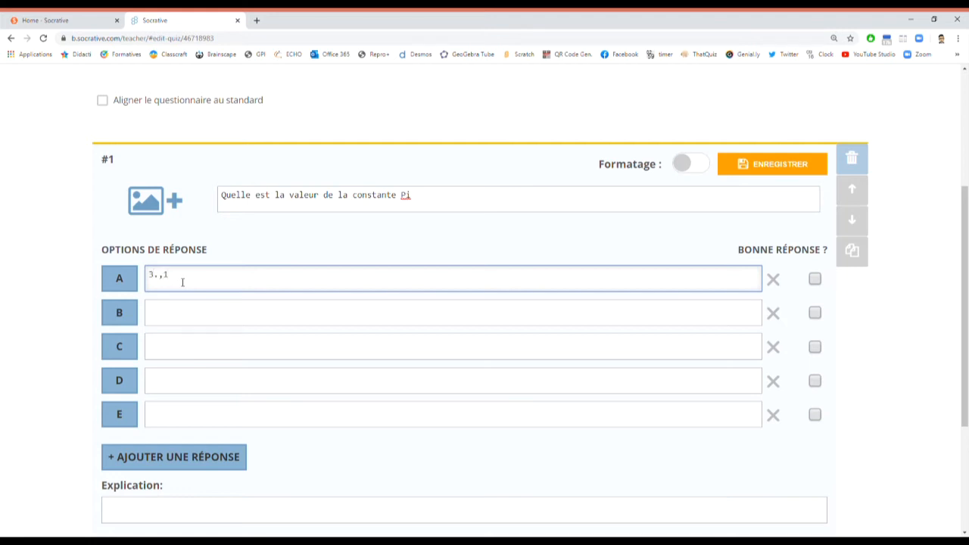
type("3,141592")
left_click(180, 322)
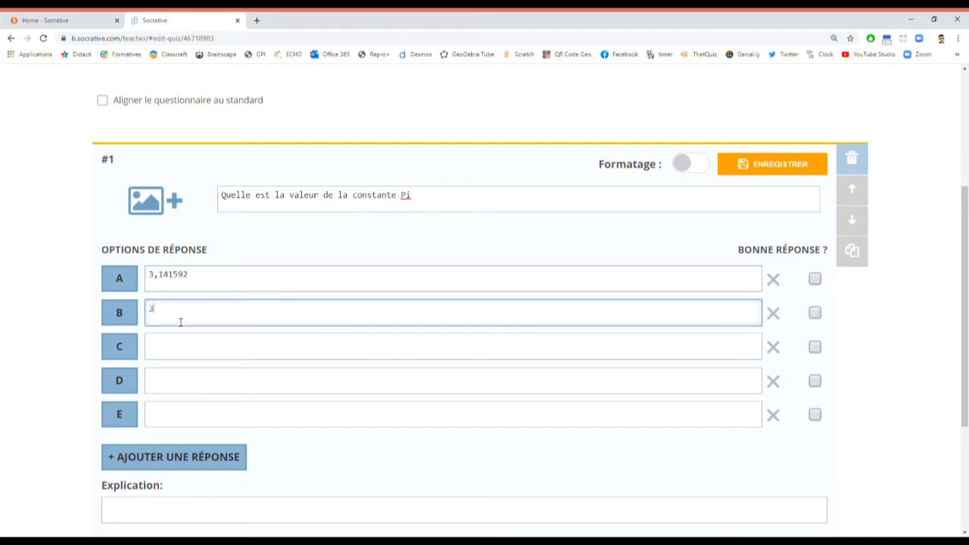
left_click(187, 353)
type("2,41")
left_click(191, 386)
type("5,18")
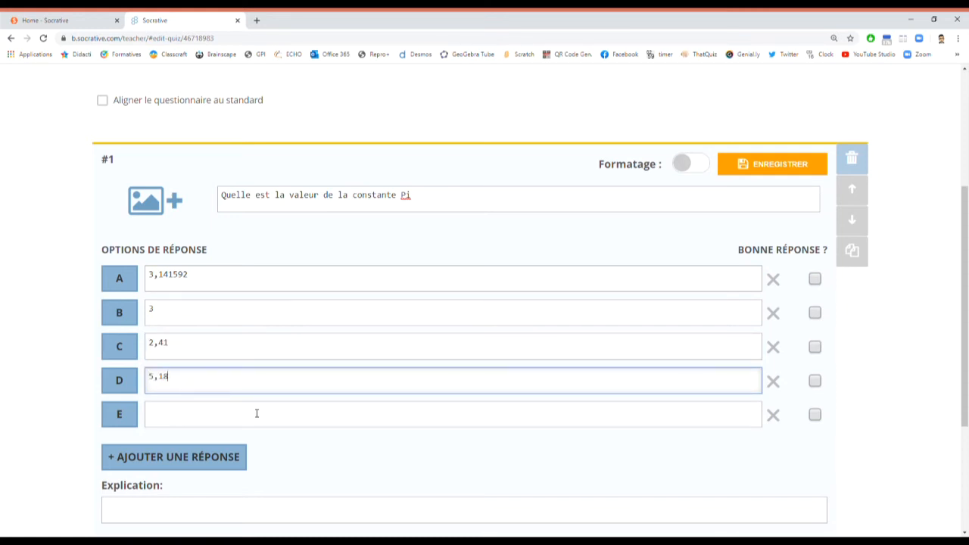
left_click(773, 415)
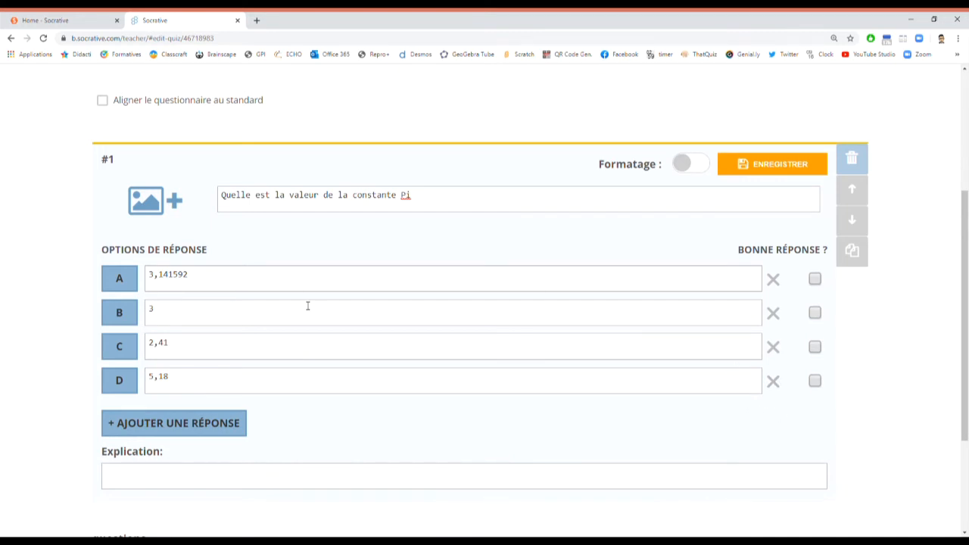
Step: Write the explanation about the Greeks defining an estimate of Pi
scroll(249, 326, "down", 3)
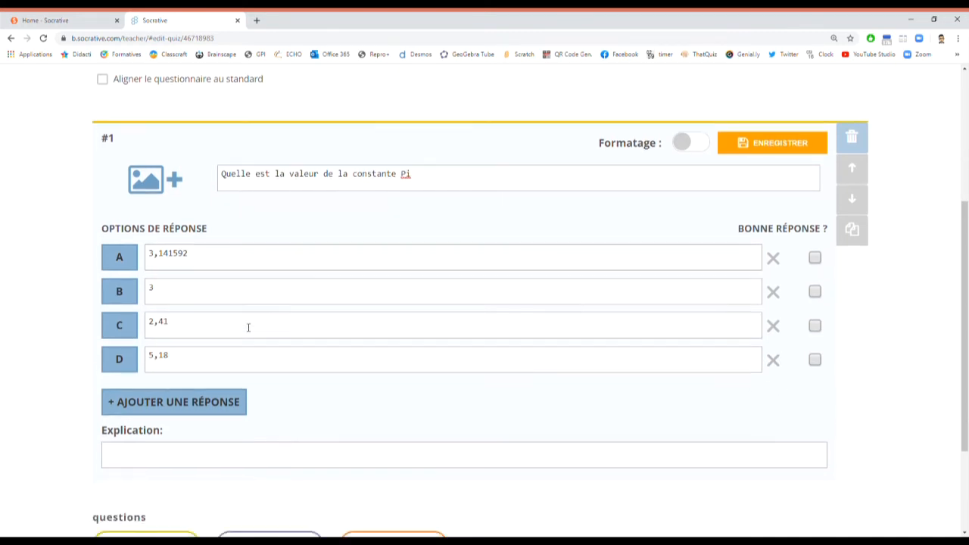
left_click(179, 318)
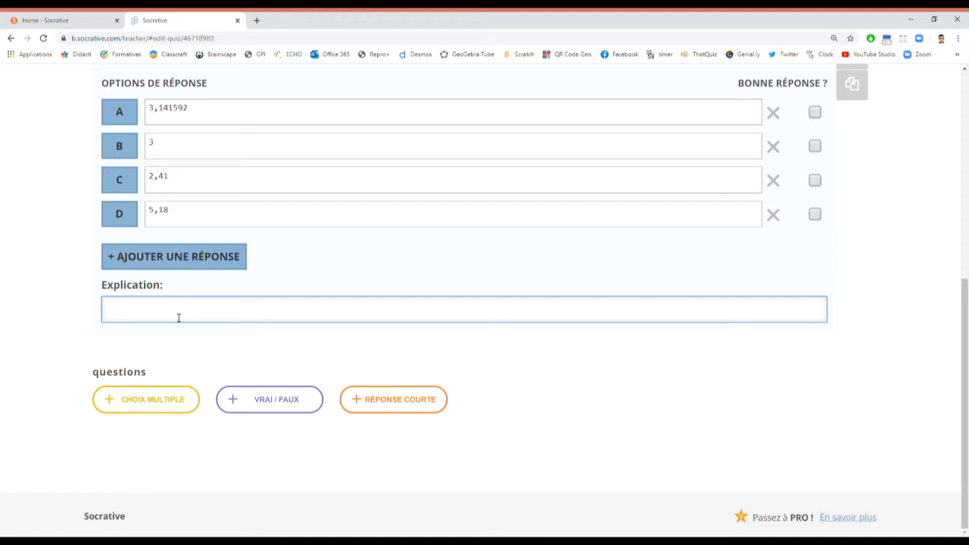
type("recs ont défini une estimation de")
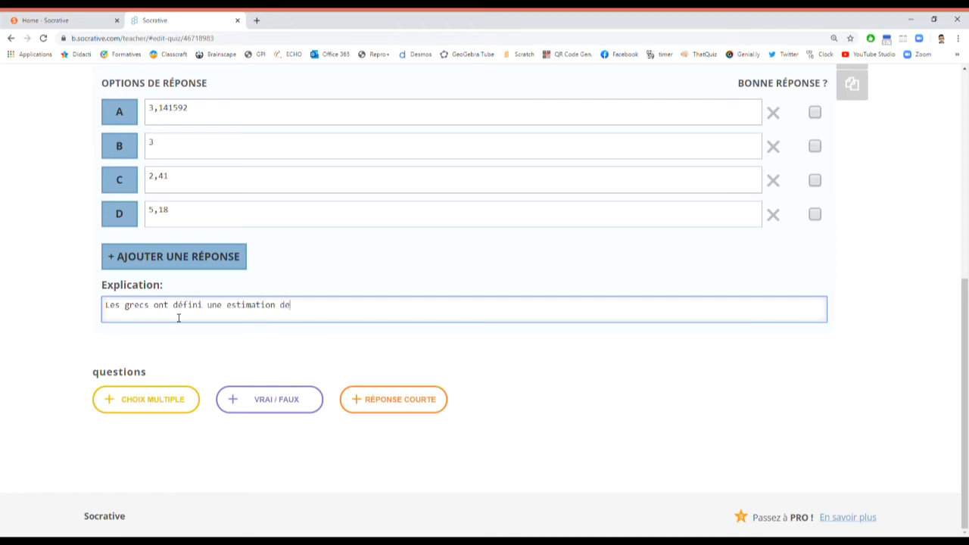
type(" Pi en l'an é....")
scroll(444, 328, "up", 4)
scroll(448, 303, "down", 2)
scroll(492, 287, "down", 1)
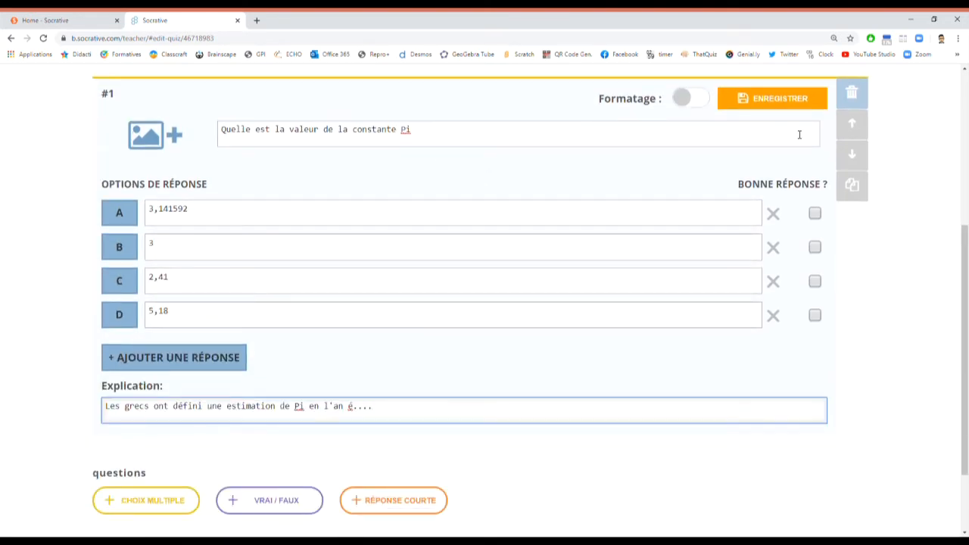
Step: Mark answer A, 3,141592, as the correct answer and save question 1
left_click(788, 104)
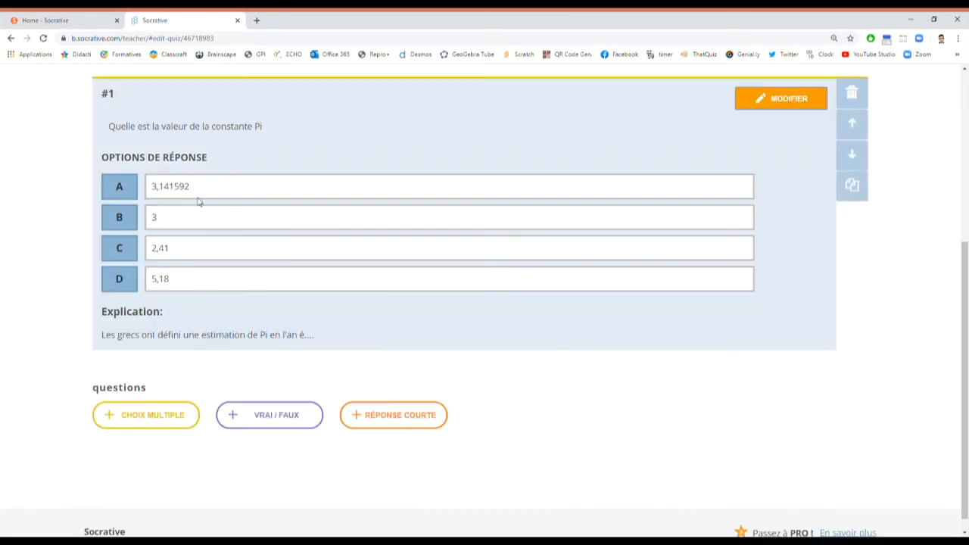
left_click(786, 97)
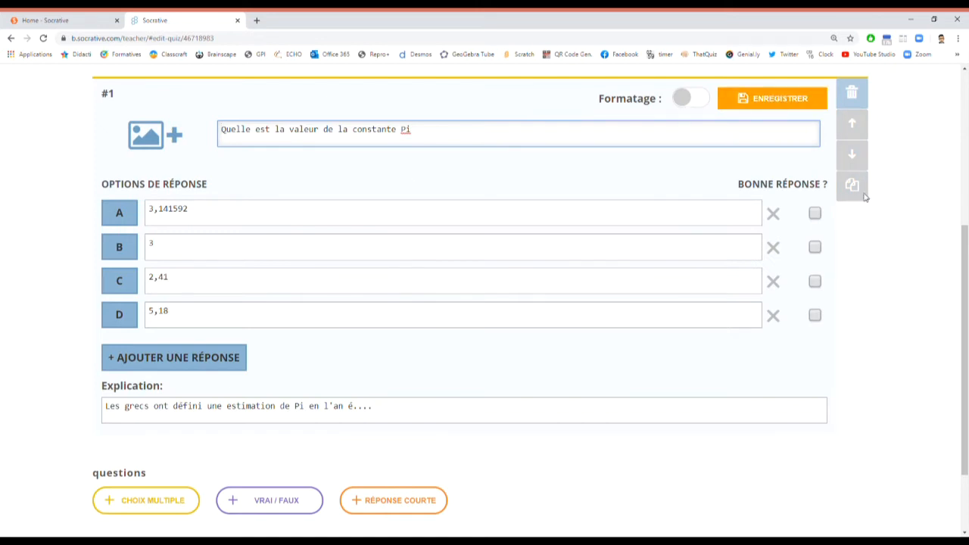
left_click(815, 214)
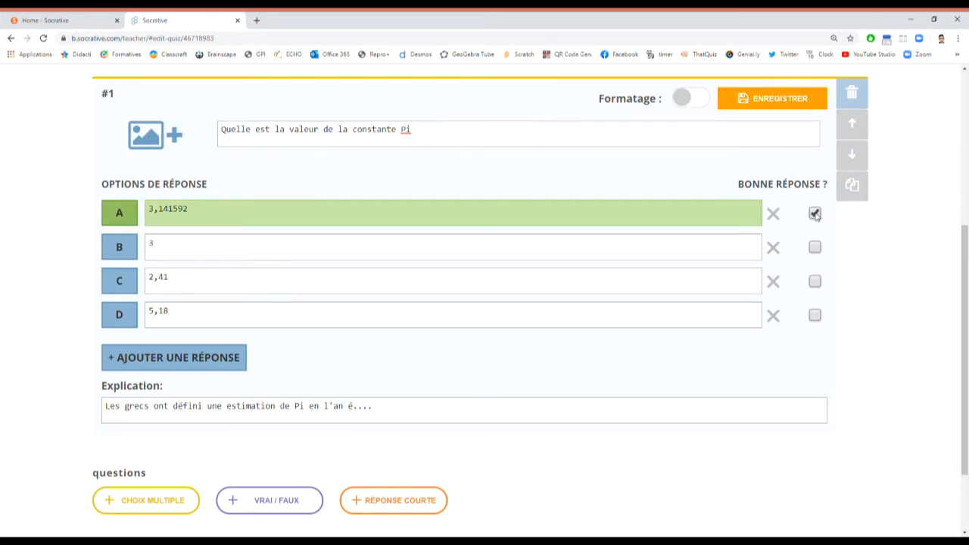
scroll(552, 239, "up", 1)
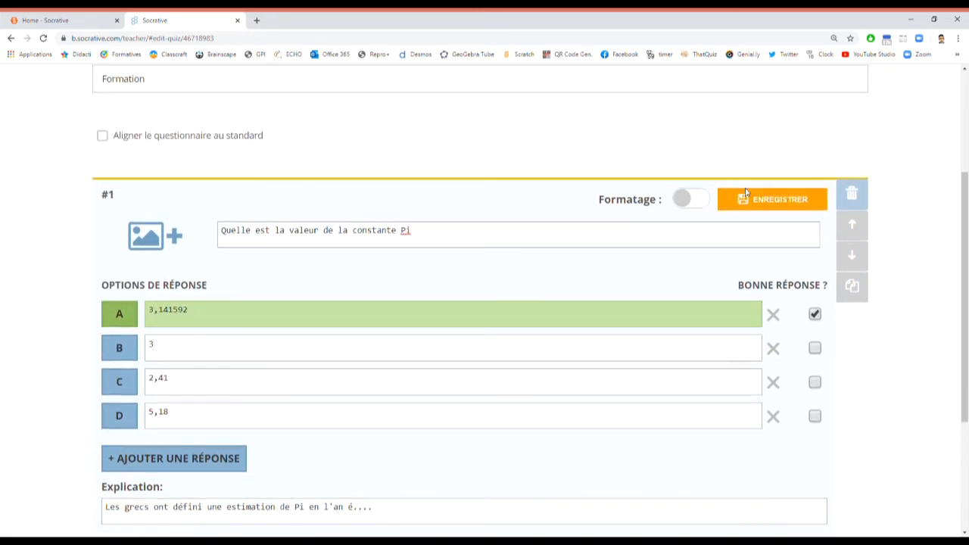
left_click(780, 201)
scroll(709, 227, "down", 1)
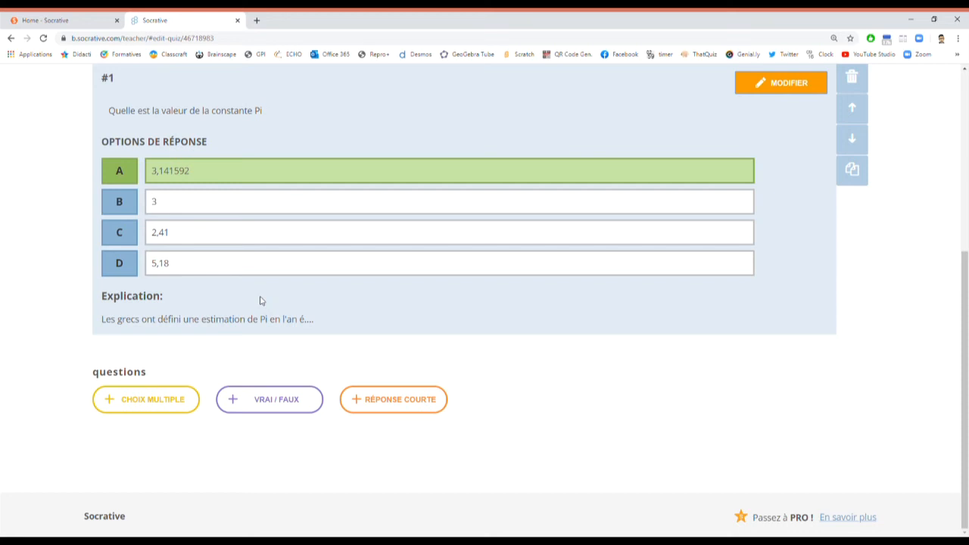
Step: Duplicate question 1, append ', arrondie à l'unité' to its text, and make 3 correct instead of 3,141592
left_click(853, 171)
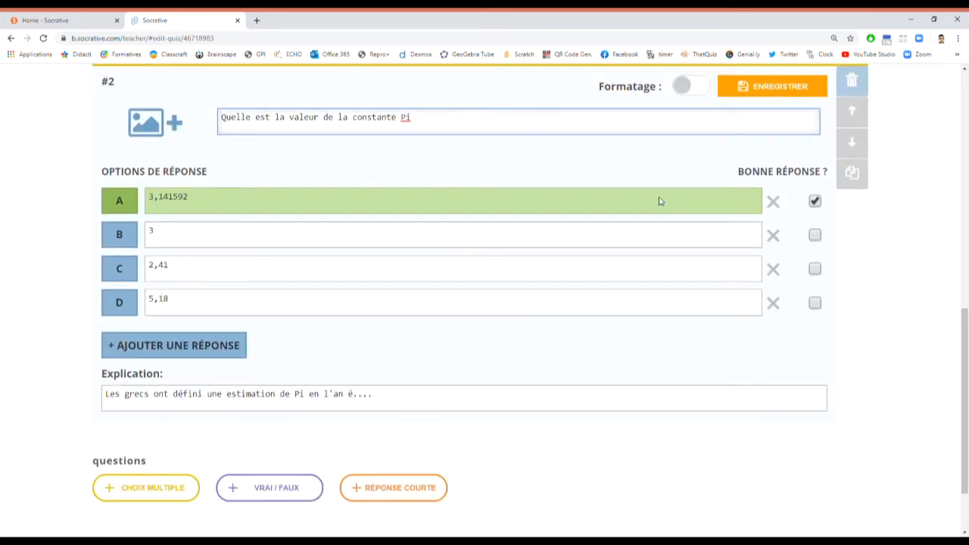
scroll(212, 189, "up", 4)
scroll(218, 209, "down", 5)
scroll(220, 214, "up", 2)
left_click(209, 302)
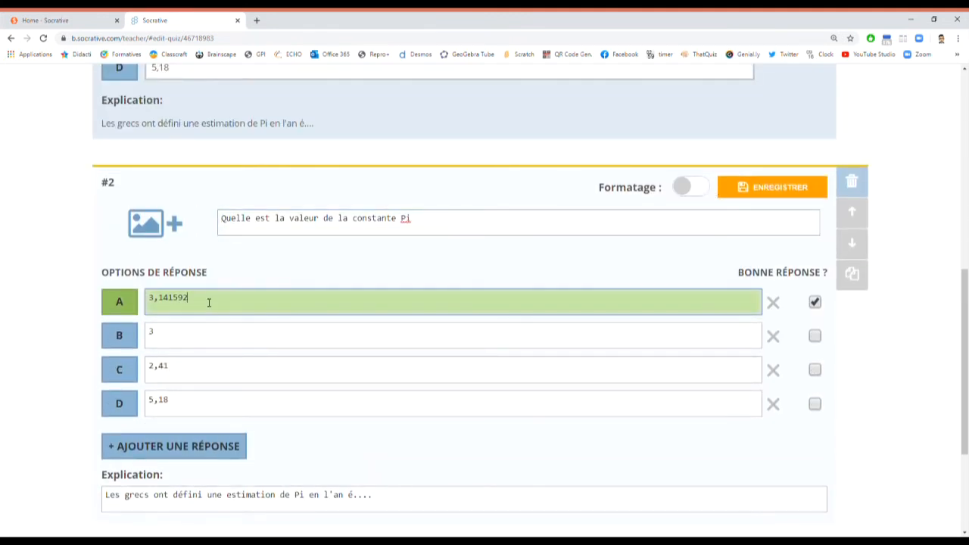
left_click(439, 224)
type(", arr")
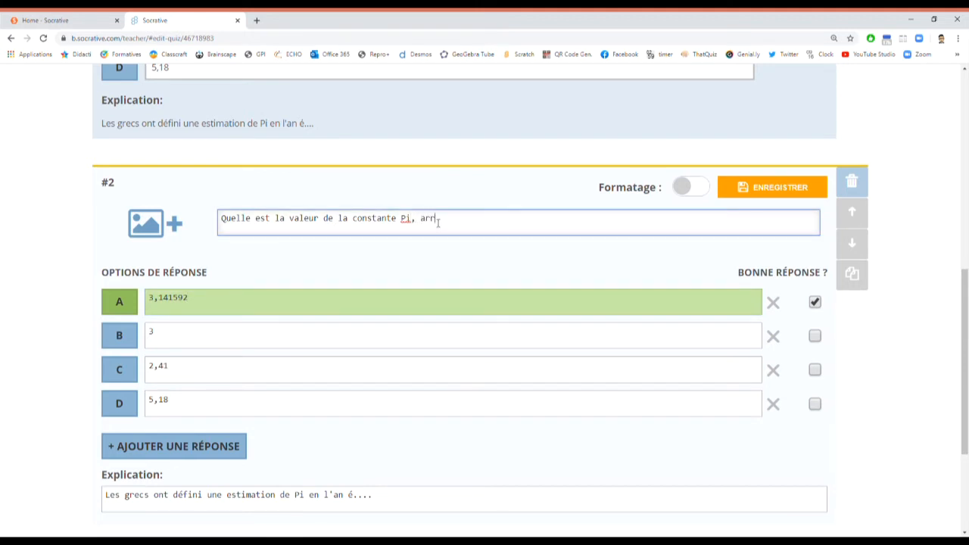
type("ondie à l'unité.")
left_click(814, 302)
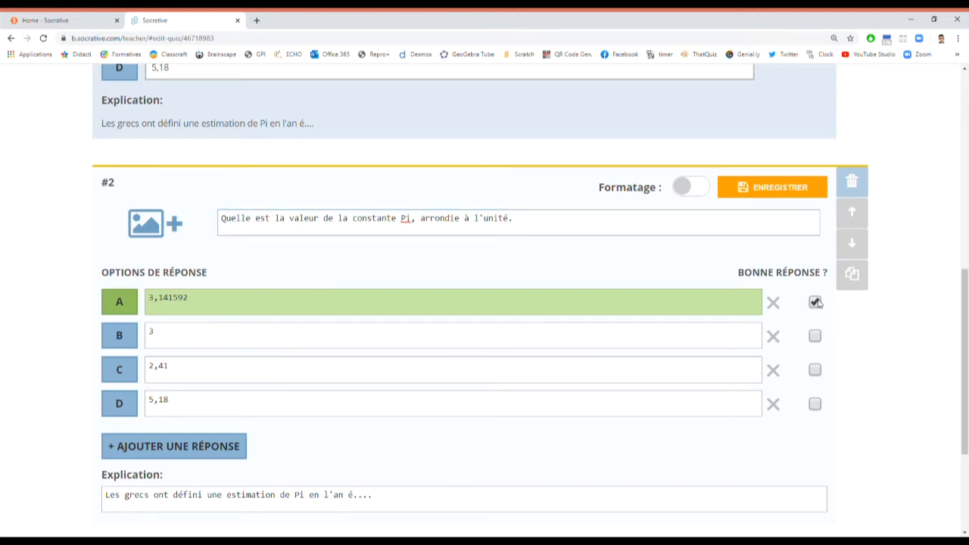
left_click(815, 335)
scroll(320, 325, "down", 3)
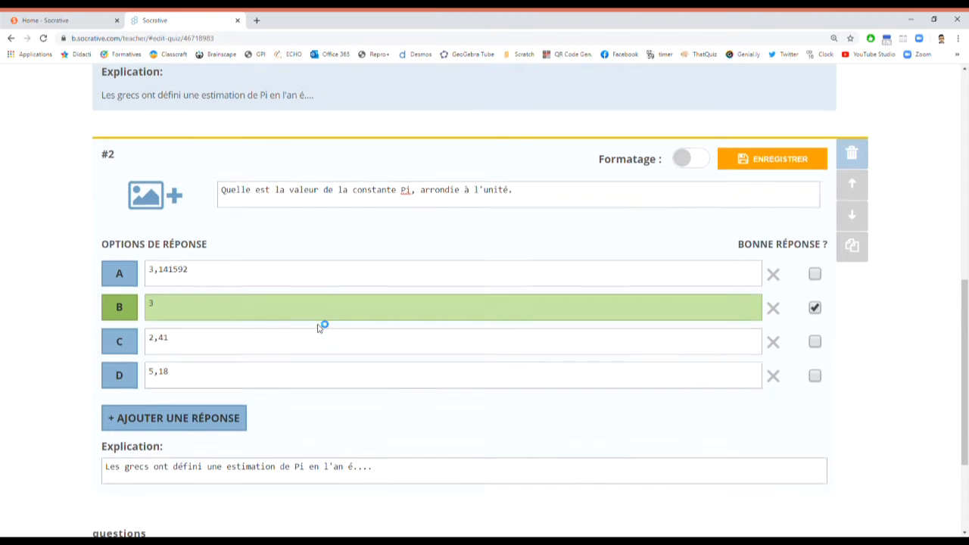
Step: Add a true/false question with Vrai as the correct answer
left_click(271, 407)
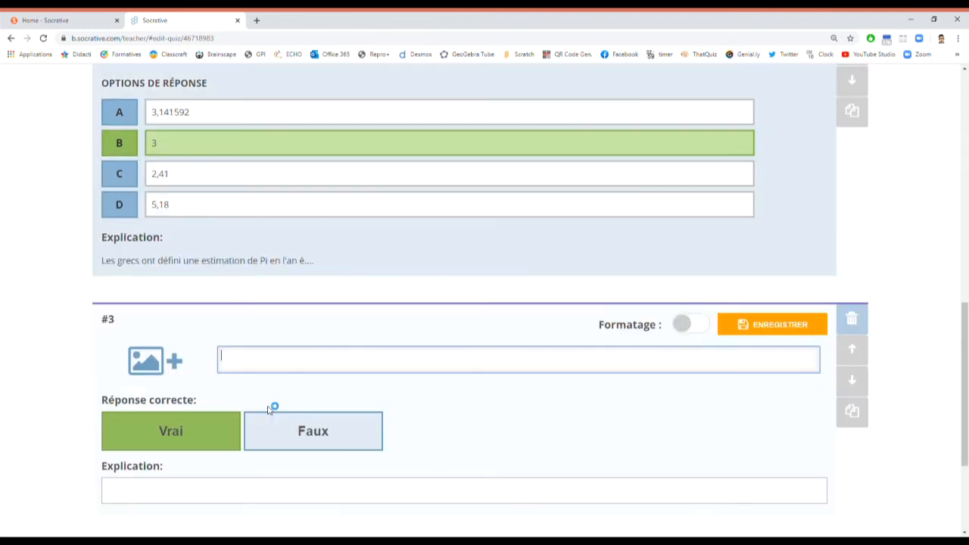
scroll(273, 406, "down", 3)
left_click(268, 265)
left_click(182, 267)
left_click(252, 265)
left_click(198, 265)
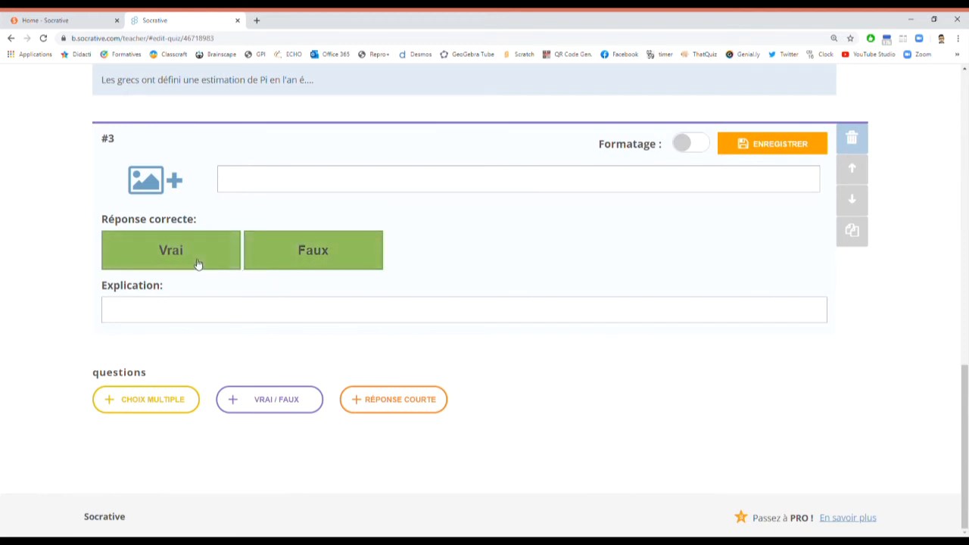
Step: Enter the statement 'Vrai ou faux: Mon enseignant de mathématiques est exceptionnel' and save question 3
left_click(280, 183)
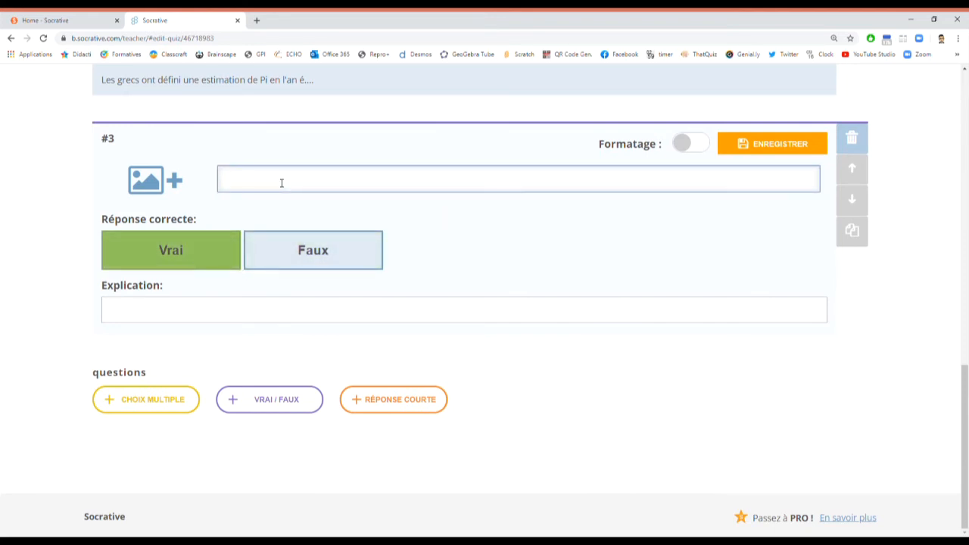
type("Vrai ou faux: Mon enseignant de math")
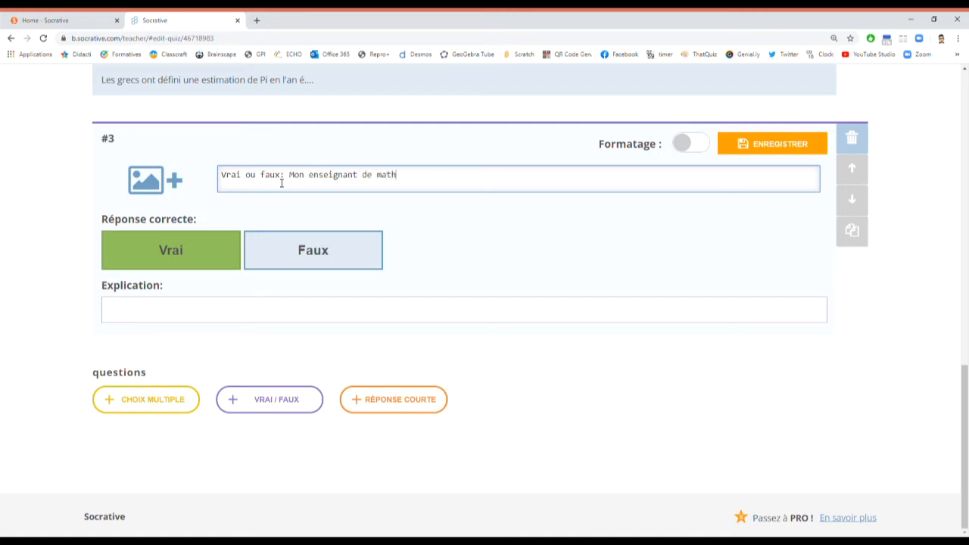
type("ématiques est exceptionnel ?")
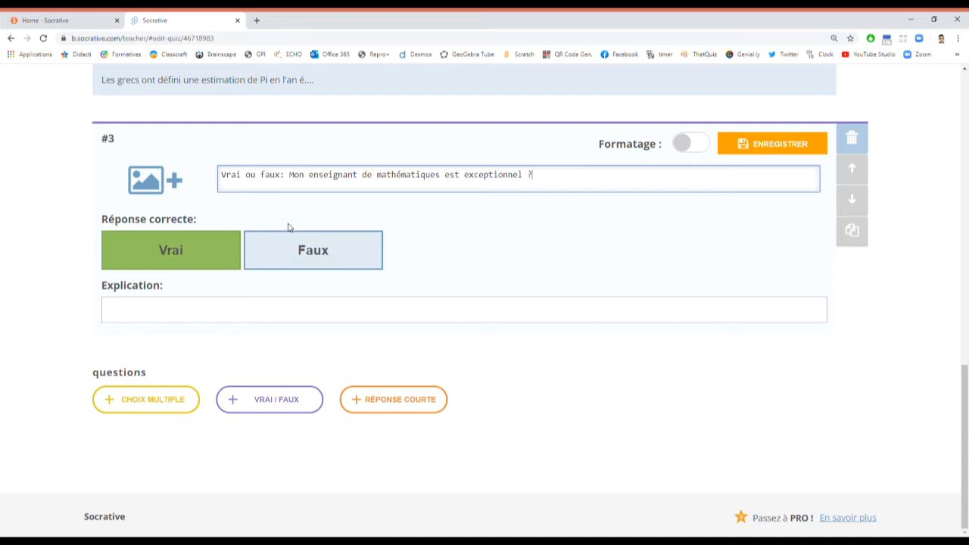
left_click(202, 260)
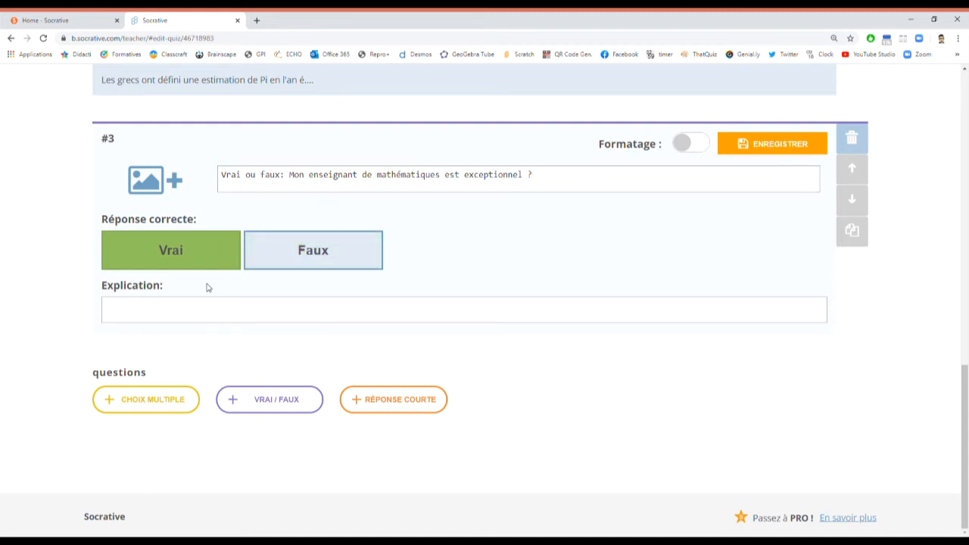
left_click(200, 310)
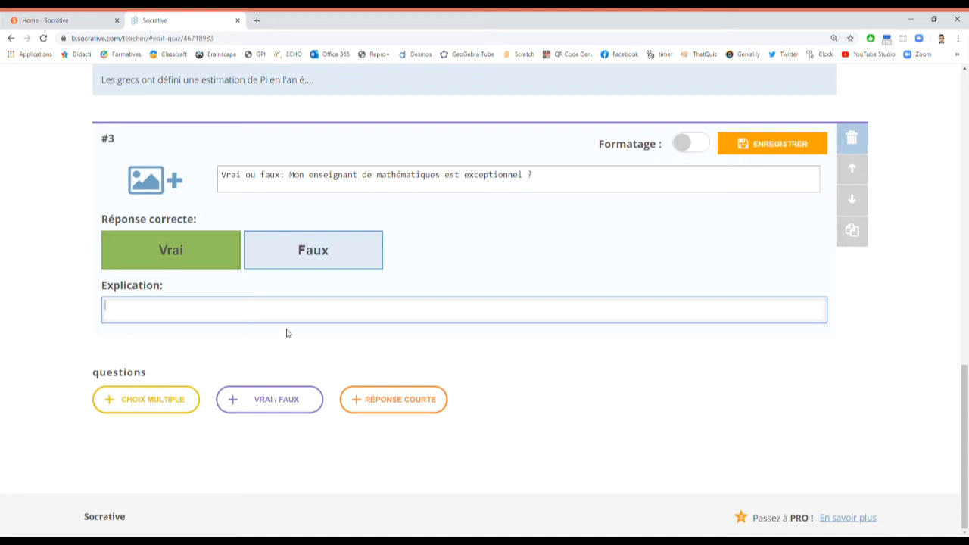
left_click(424, 403)
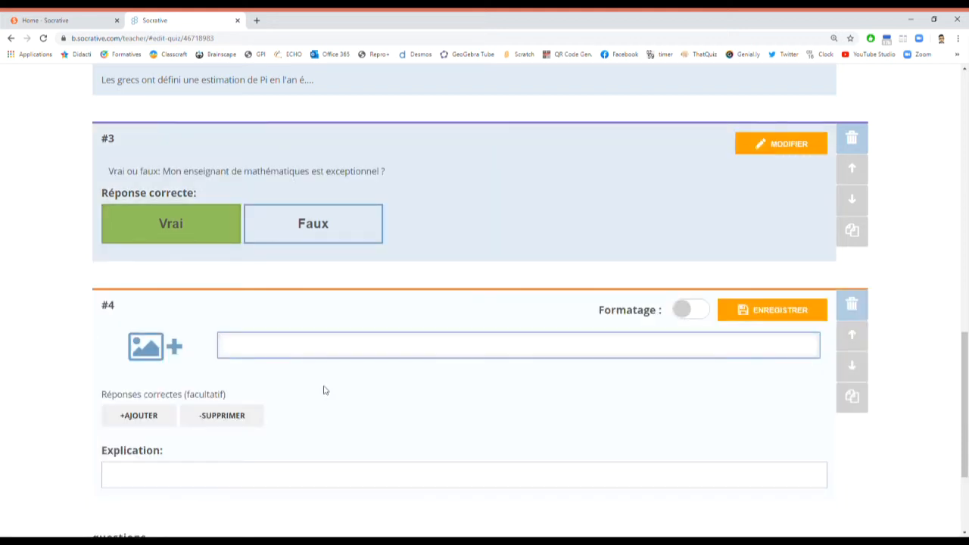
Step: Add four answer fields and type the question 'Complète: Les fleurs que j'ai ceuilli'
scroll(325, 379, "down", 3)
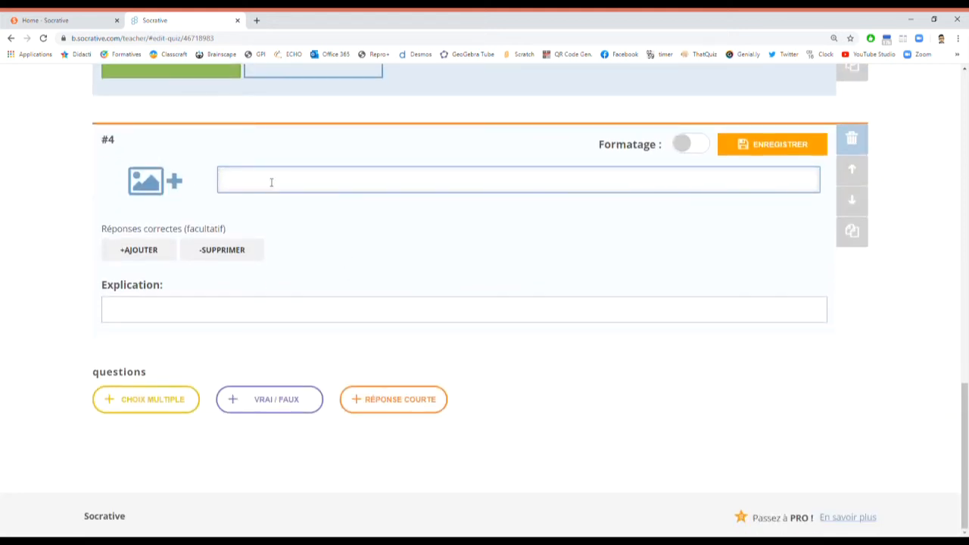
left_click(148, 256)
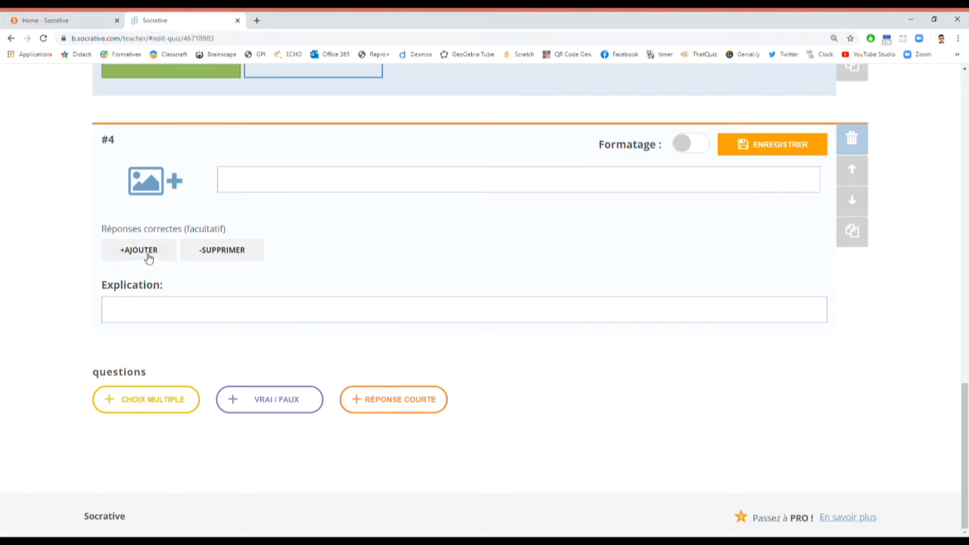
left_click(144, 280)
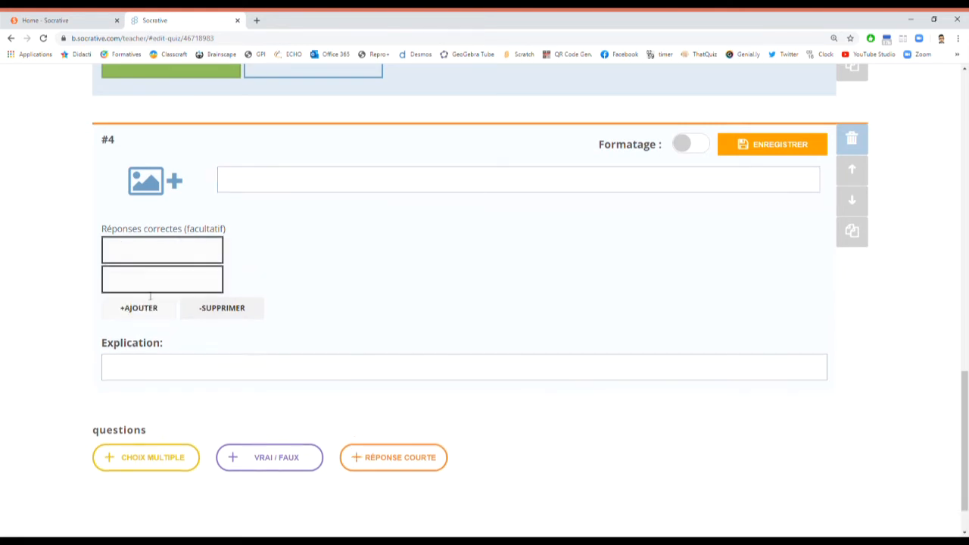
left_click(150, 310)
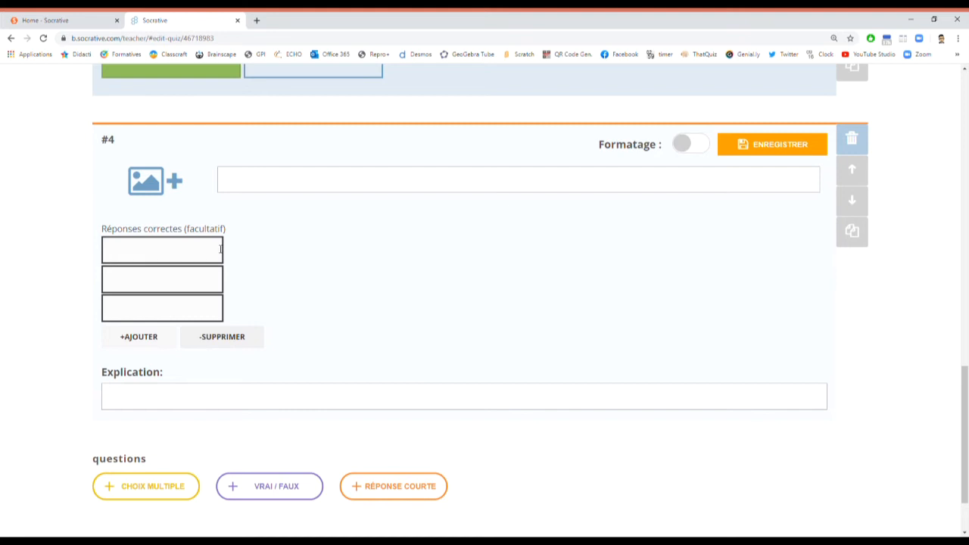
left_click(149, 337)
left_click(259, 189)
type("Com")
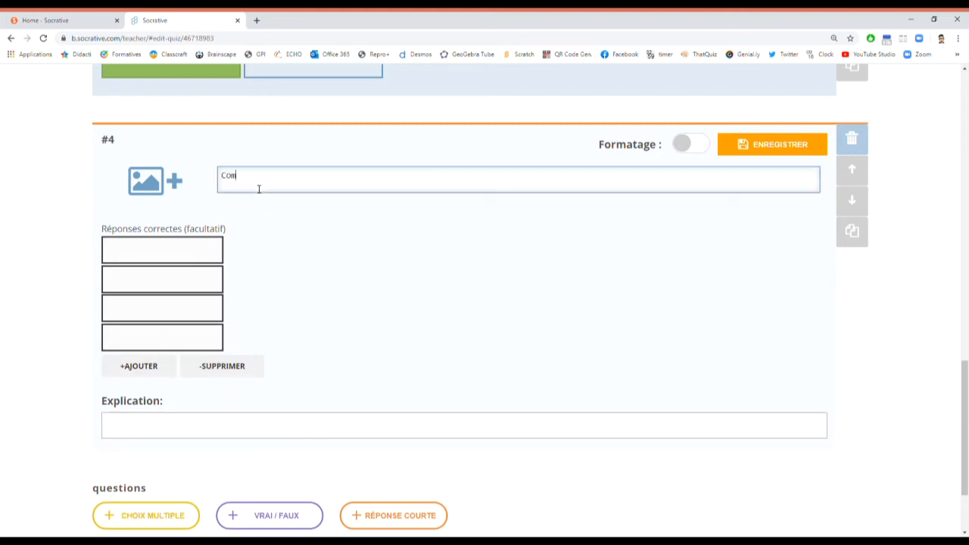
type("plète: Les fleurs que j'ai ceuilli")
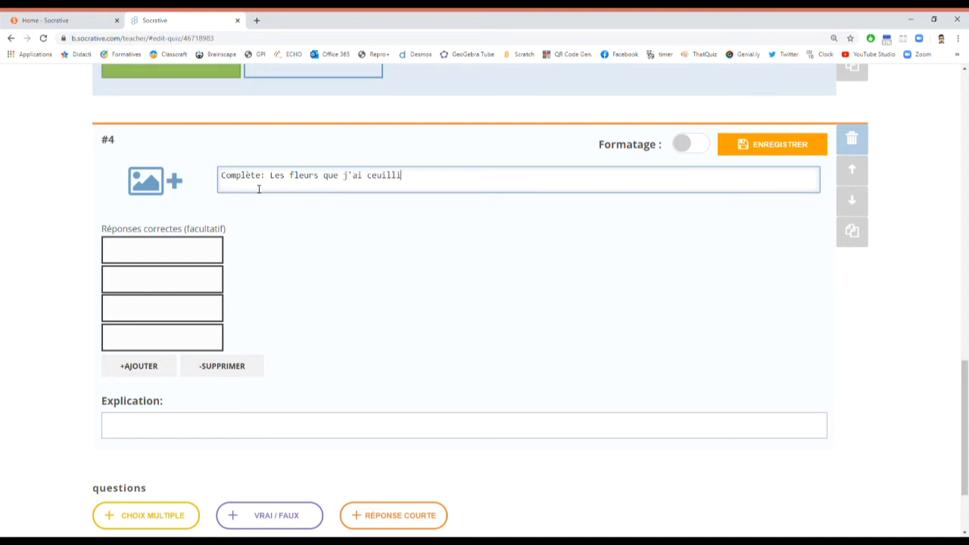
type("i")
Step: Enter 'es' as the only correct answer, remove the three empty fields, and save question 4
left_click(152, 253)
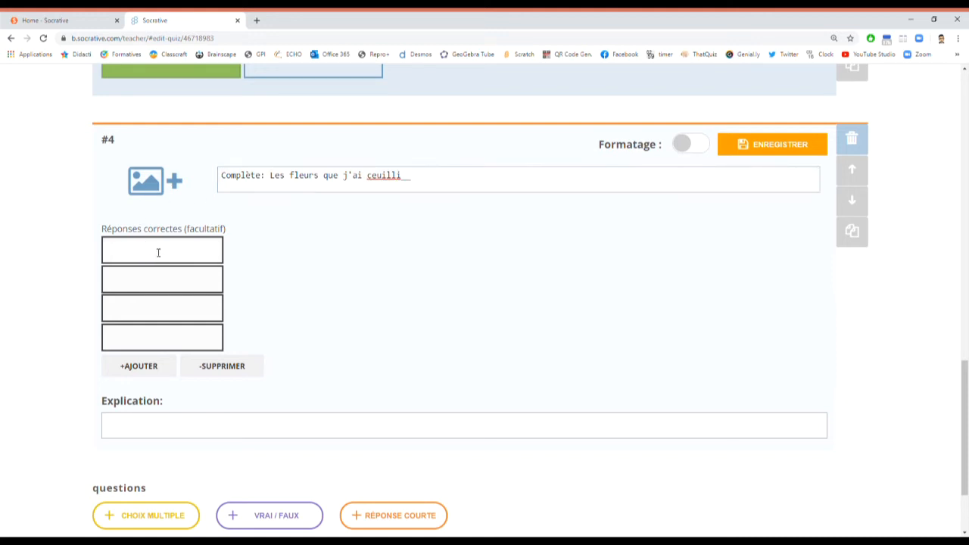
type("e")
left_click_drag(147, 259, 70, 263)
type("es")
left_click(216, 366)
left_click(216, 340)
left_click(216, 314)
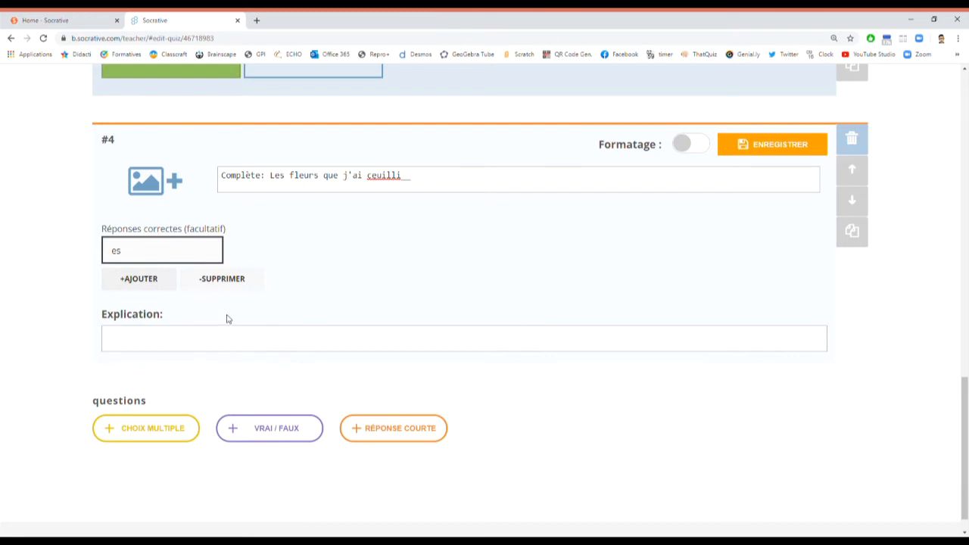
left_click(795, 151)
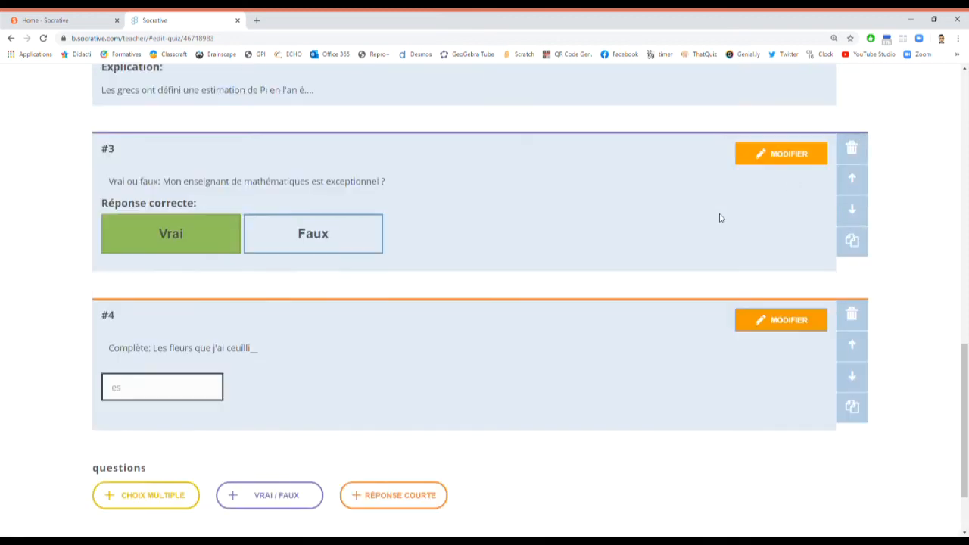
Step: Save and close the Formation quiz, then check it heads the Questionnaires list with four questions
scroll(733, 208, "up", 15)
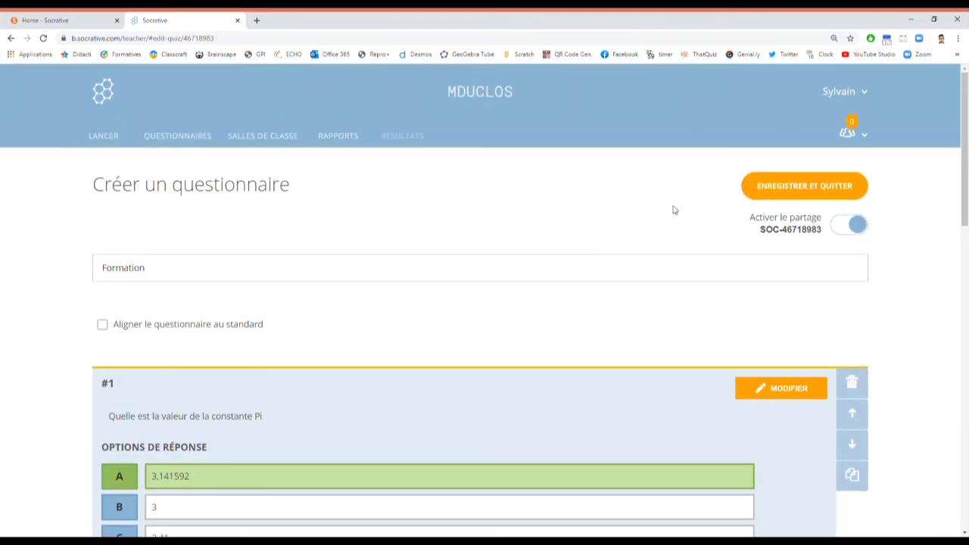
left_click(807, 187)
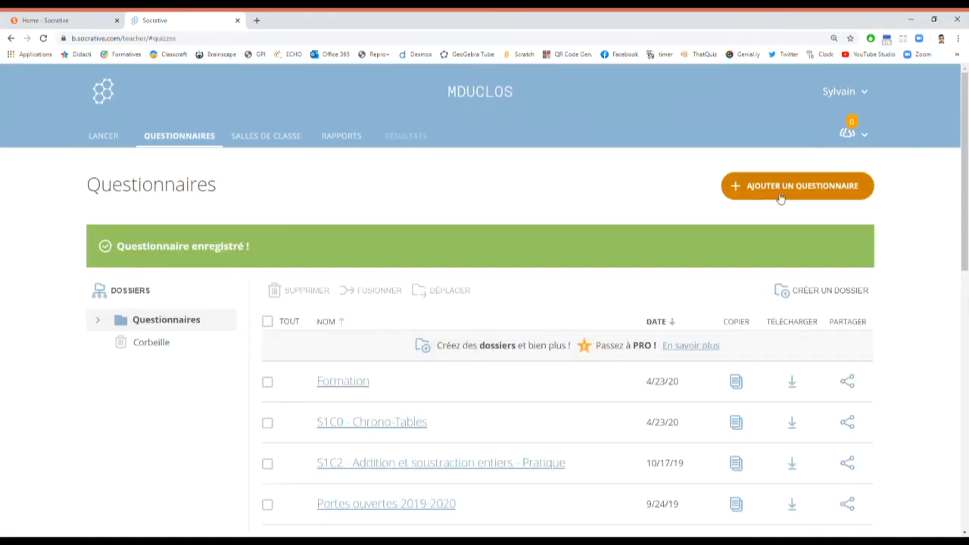
scroll(526, 277, "down", 3)
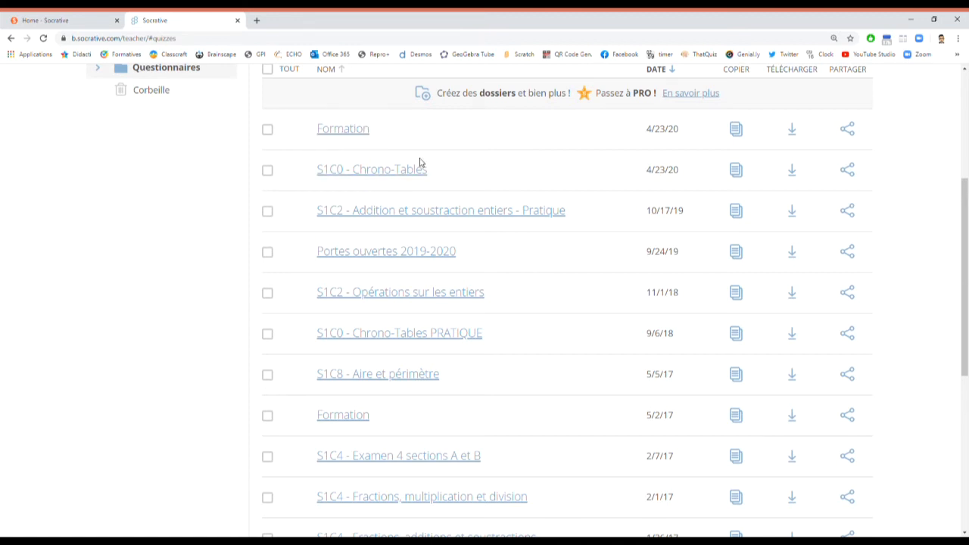
scroll(420, 164, "up", 4)
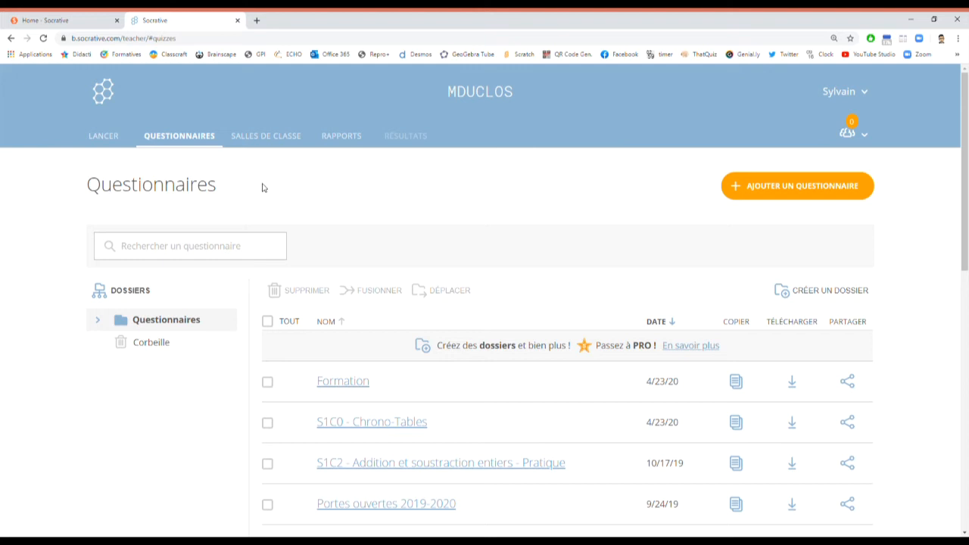
Step: Show the classroom list and cancel renaming the default classroom, leaving its name unchanged
left_click(255, 138)
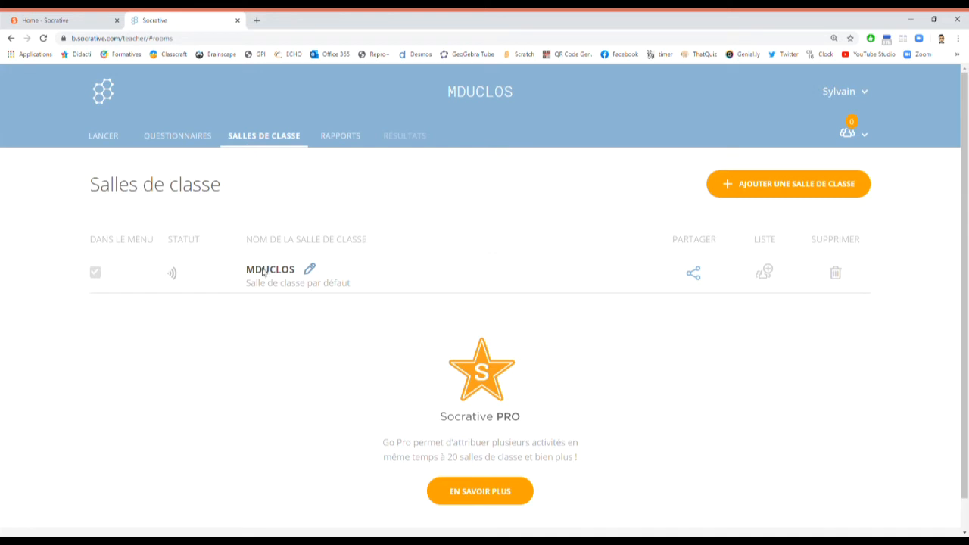
left_click(310, 271)
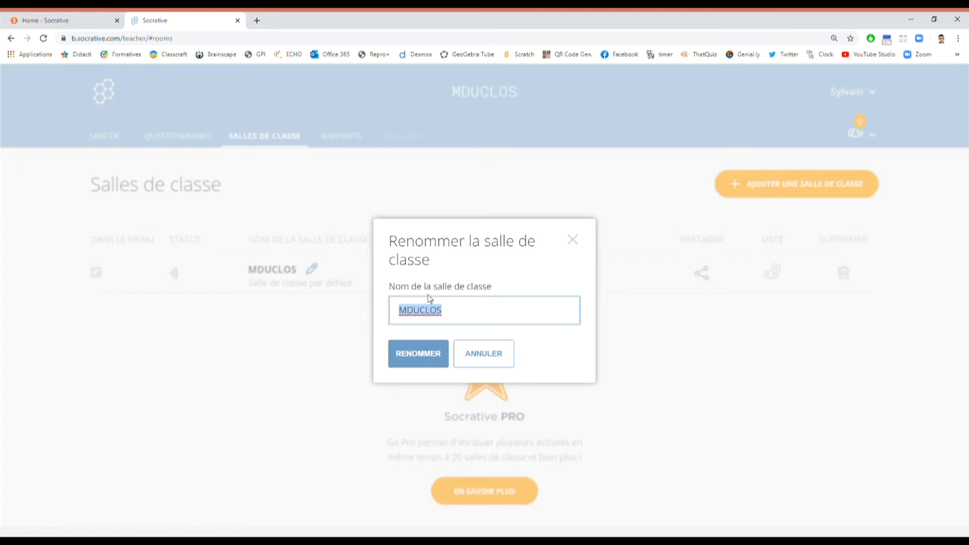
left_click(573, 241)
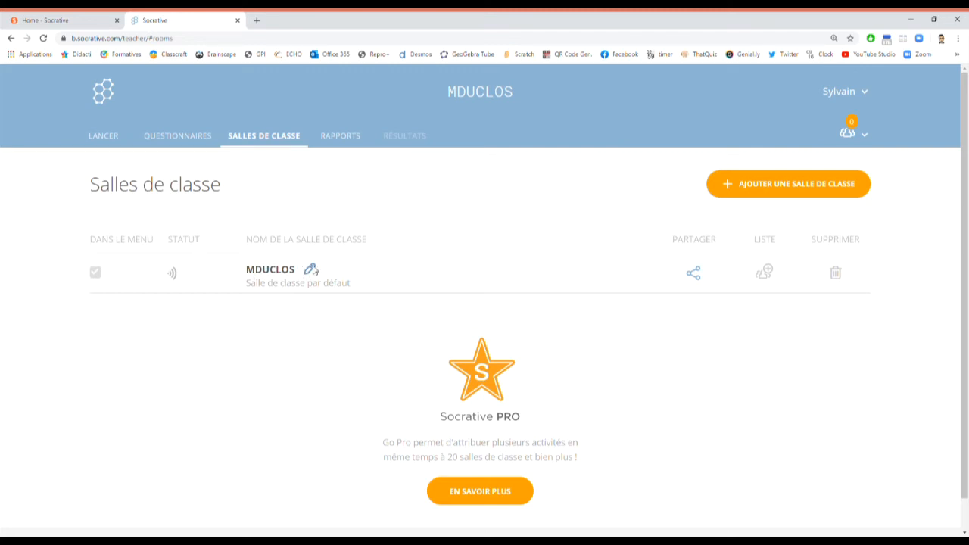
Step: Look at the Socrative PRO info and account upgrade page, then return to Salles de classe
left_click(699, 278)
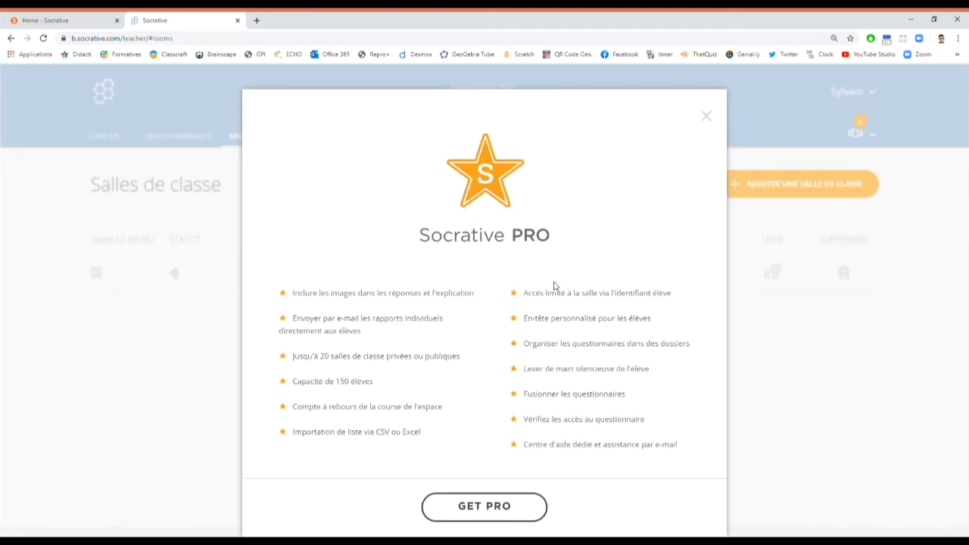
left_click(504, 507)
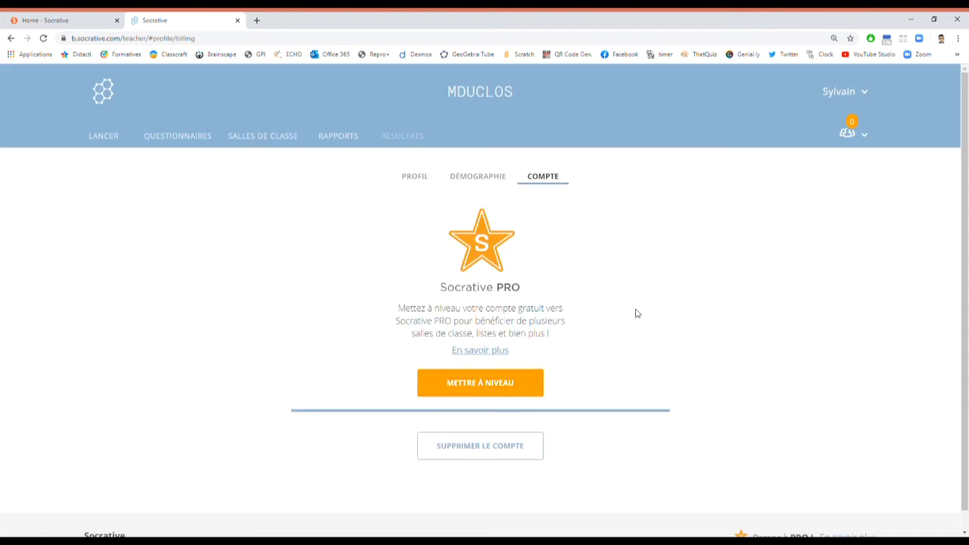
left_click(255, 141)
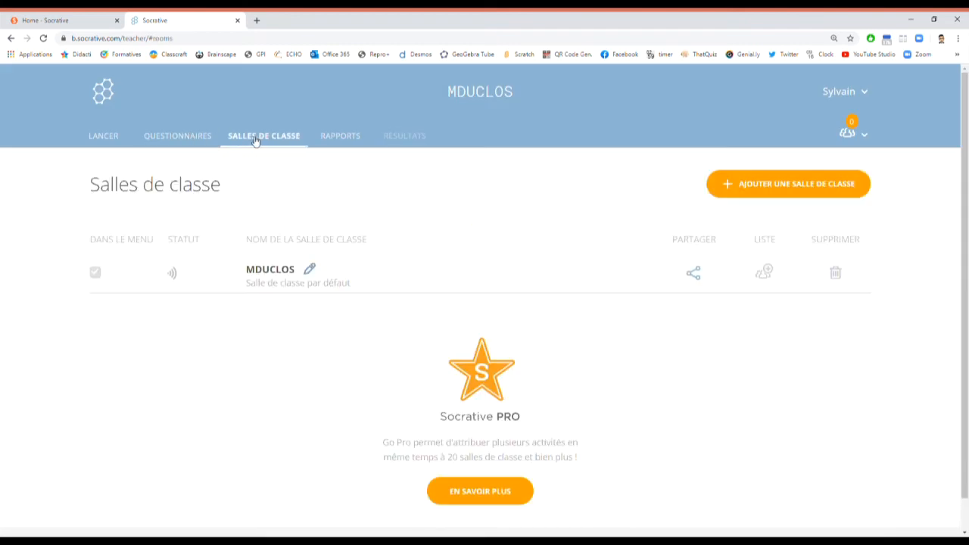
scroll(523, 352, "down", 1)
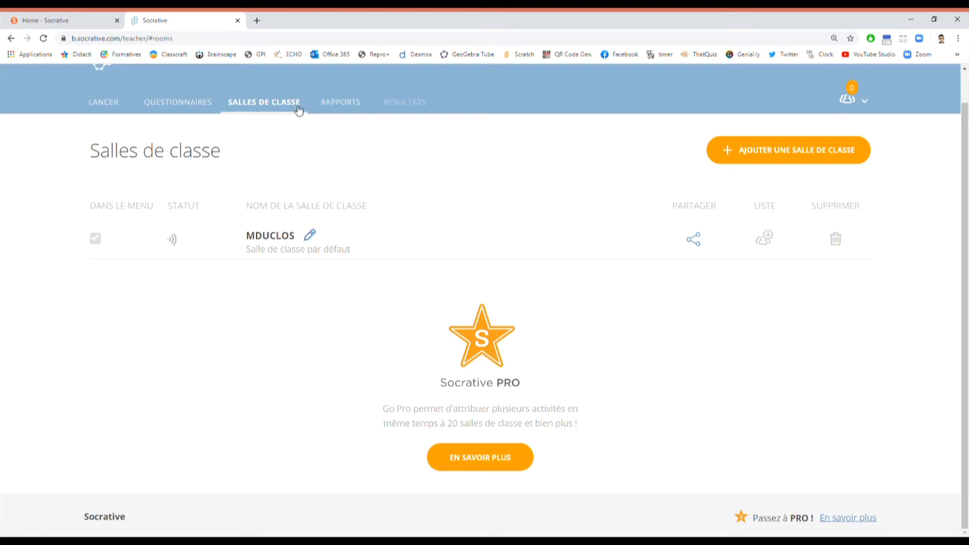
Step: Start a Course de l'espace launch with the Formation quiz selected and advance to its settings
left_click(107, 103)
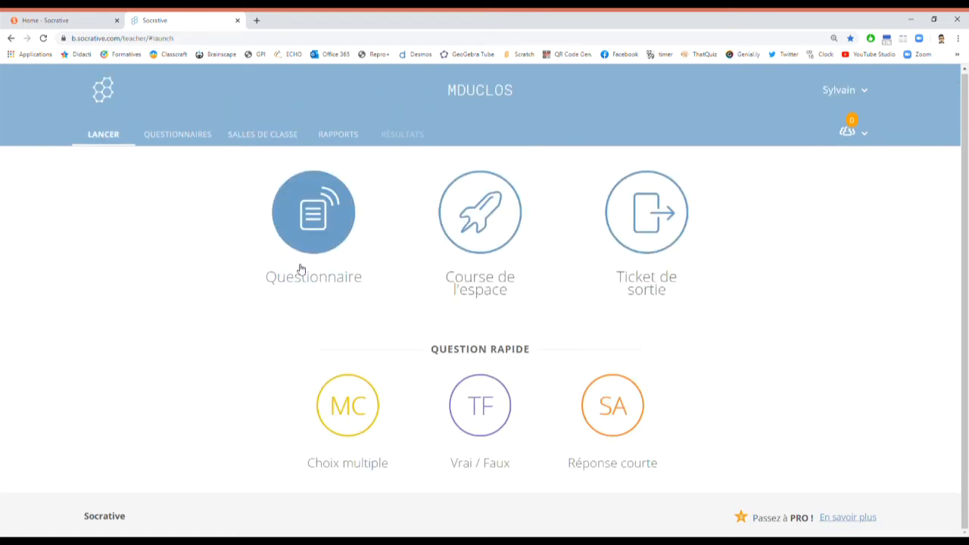
left_click(482, 212)
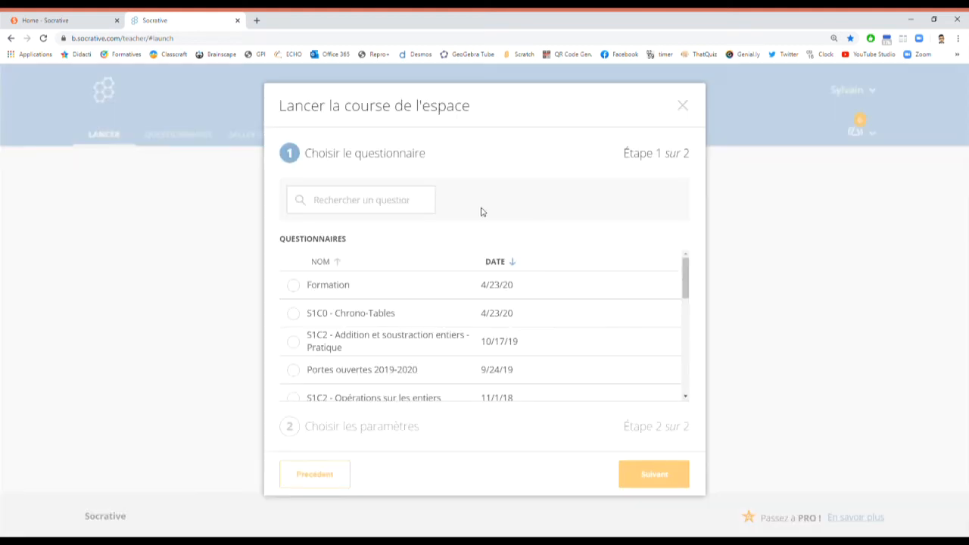
scroll(390, 280, "down", 5)
scroll(391, 345, "up", 5)
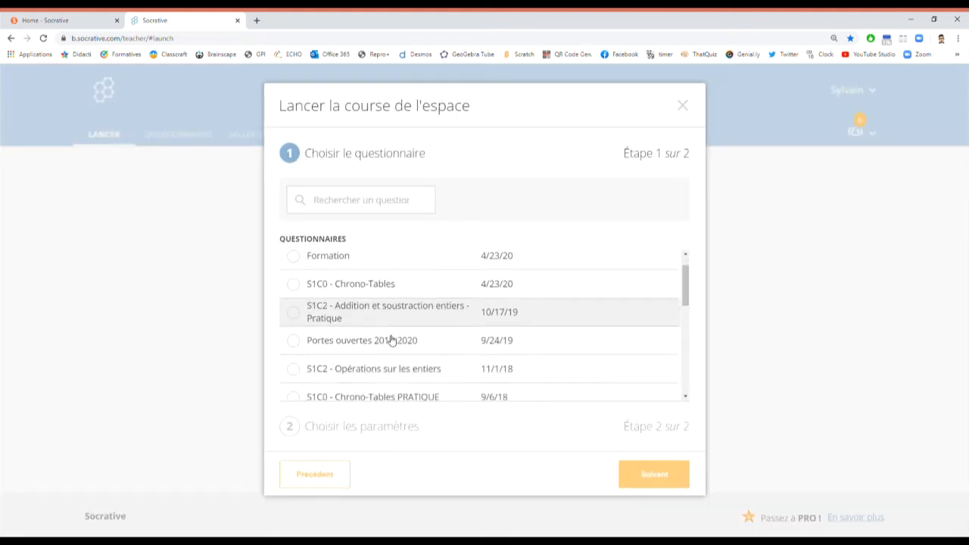
scroll(391, 340, "up", 1)
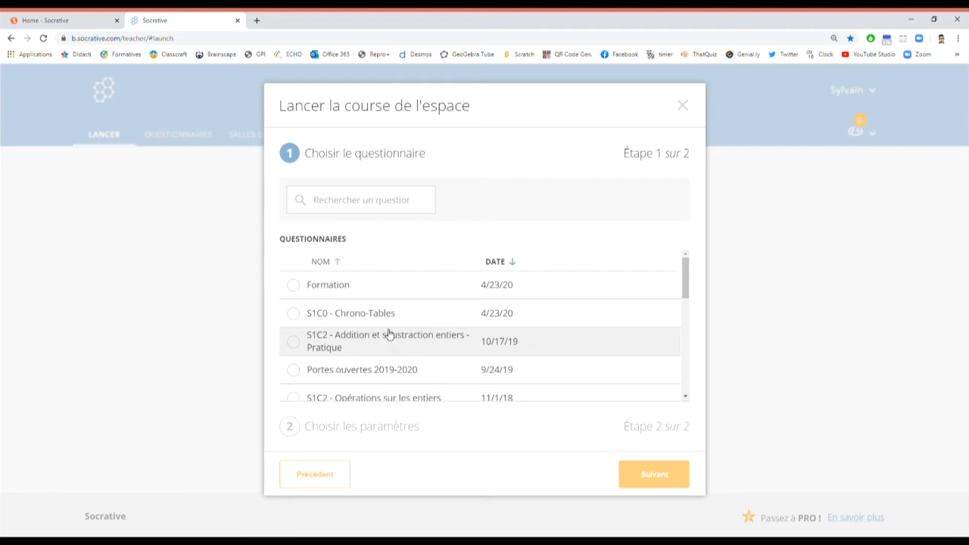
left_click(341, 288)
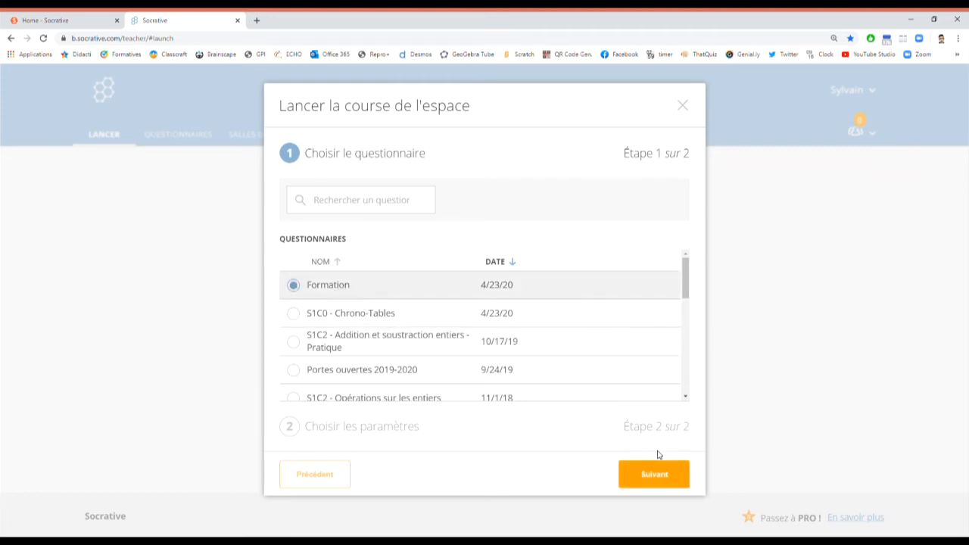
left_click(666, 480)
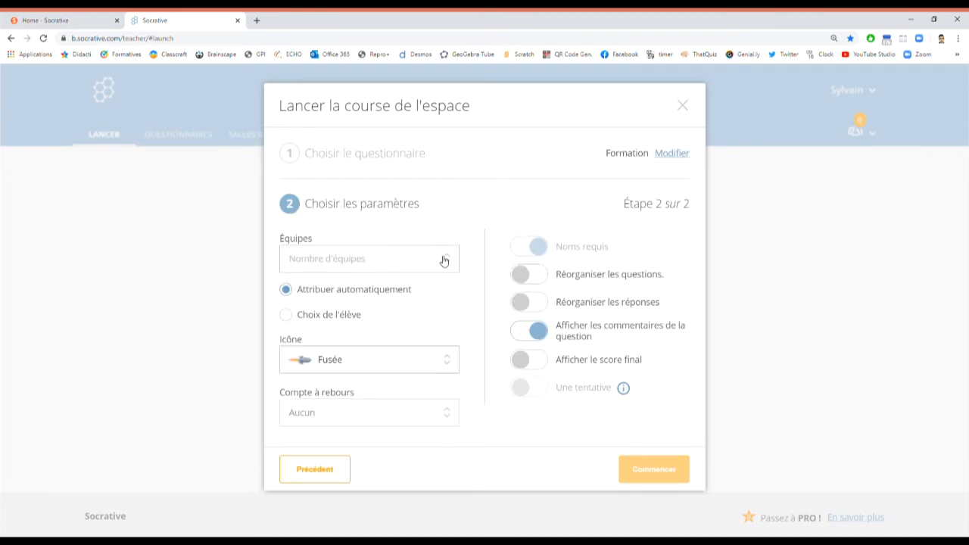
Step: Start the Space Race with 5 teams, Fusée icon, question feedback on and final score shown
left_click(320, 262)
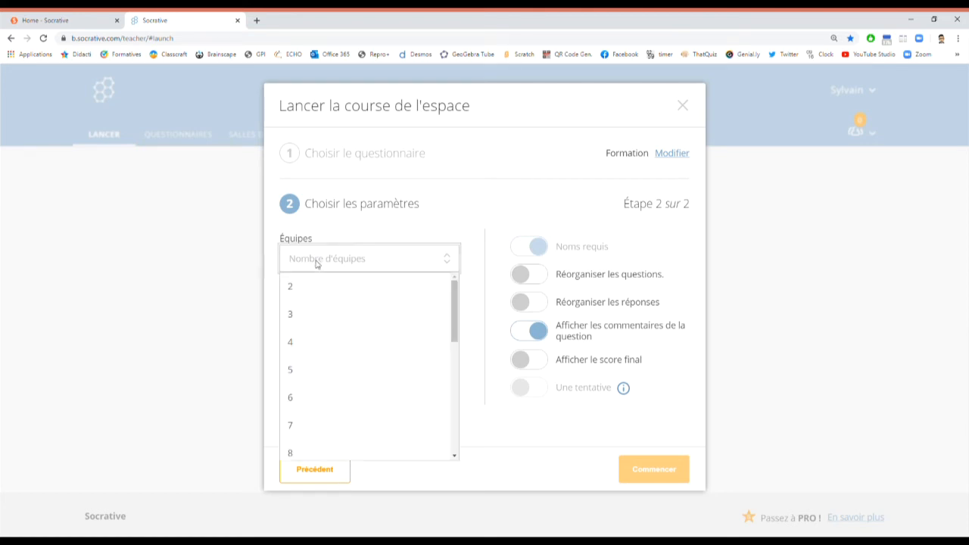
left_click(312, 372)
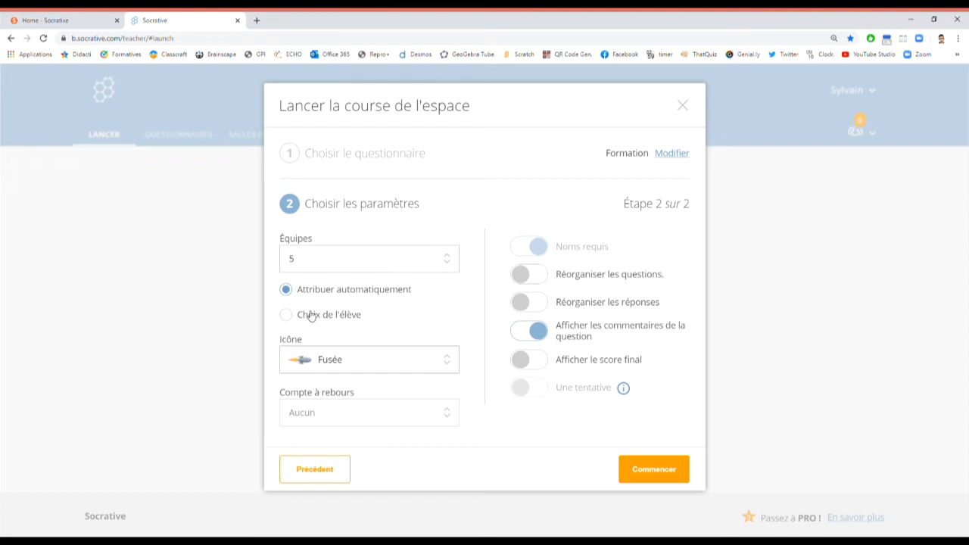
left_click(342, 362)
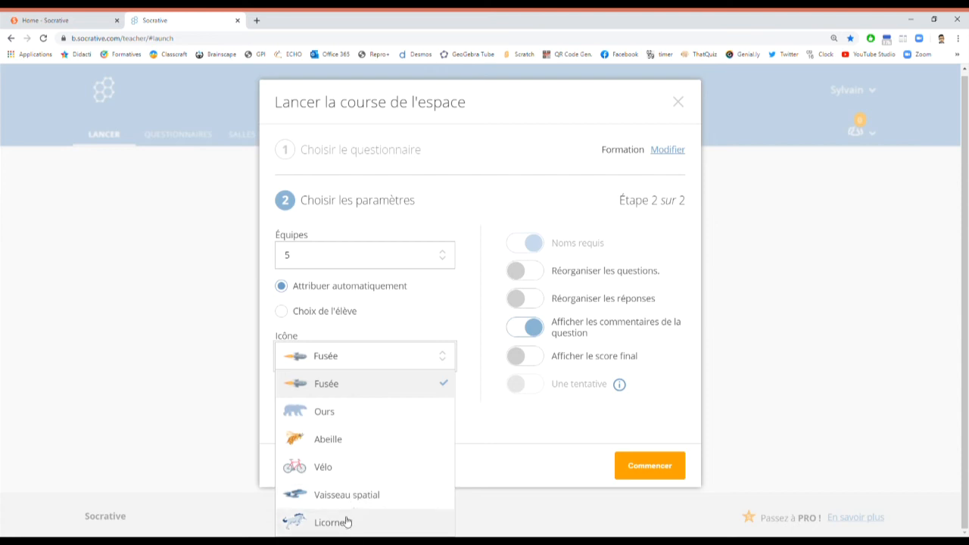
left_click(414, 386)
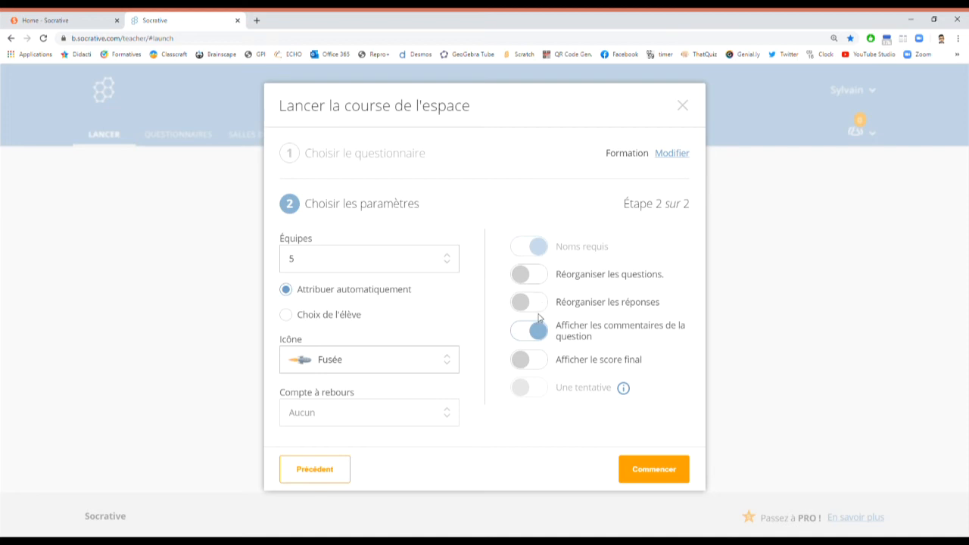
left_click(665, 334)
left_click(527, 333)
left_click(529, 390)
left_click(536, 363)
left_click(652, 474)
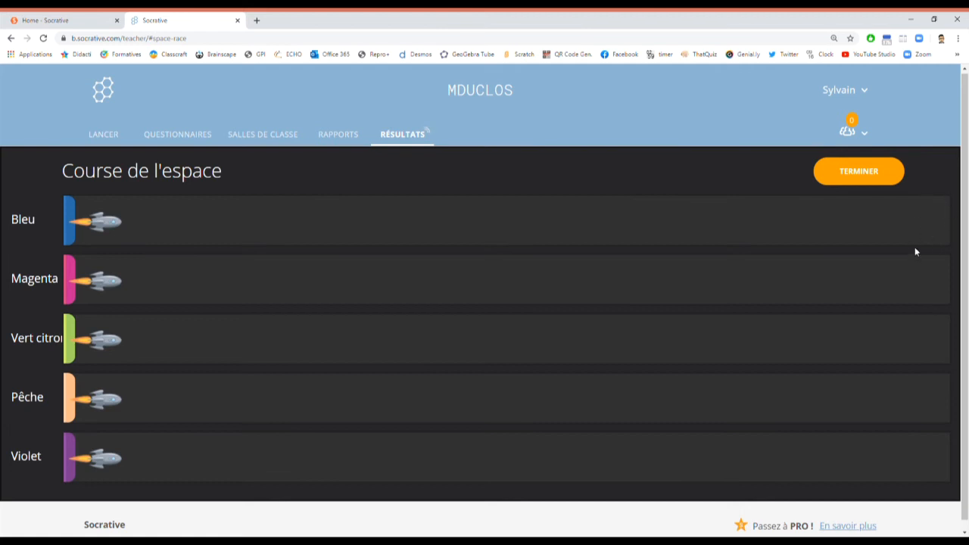
Step: End the running Formation Space Race and go back to the LANCER page
left_click(864, 174)
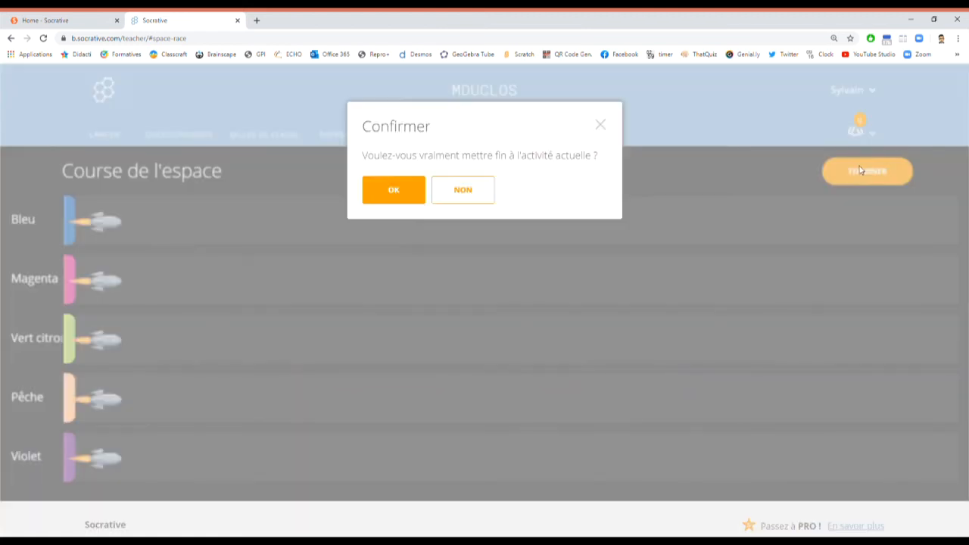
left_click(401, 193)
left_click(104, 136)
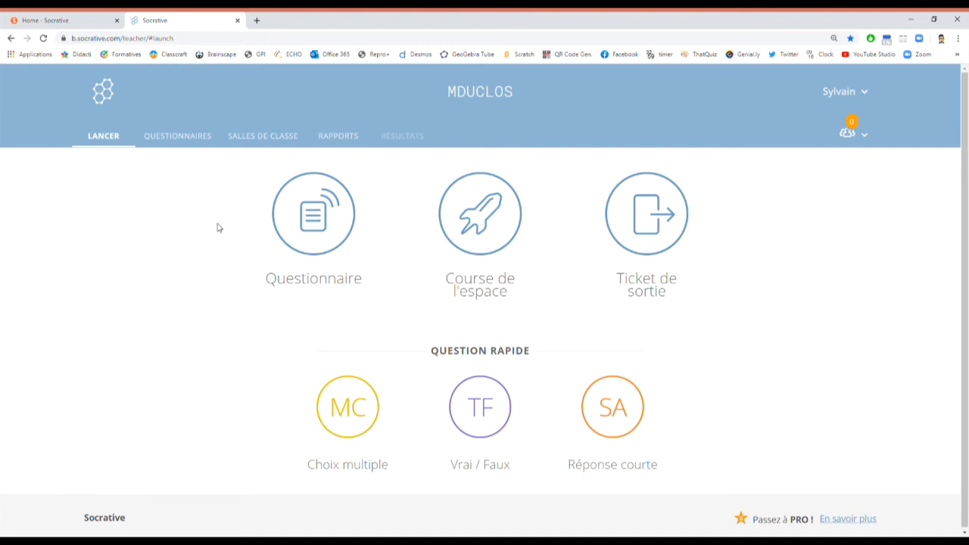
Step: Begin a Questionnaire launch with the Formation quiz and move on to delivery settings
left_click(318, 220)
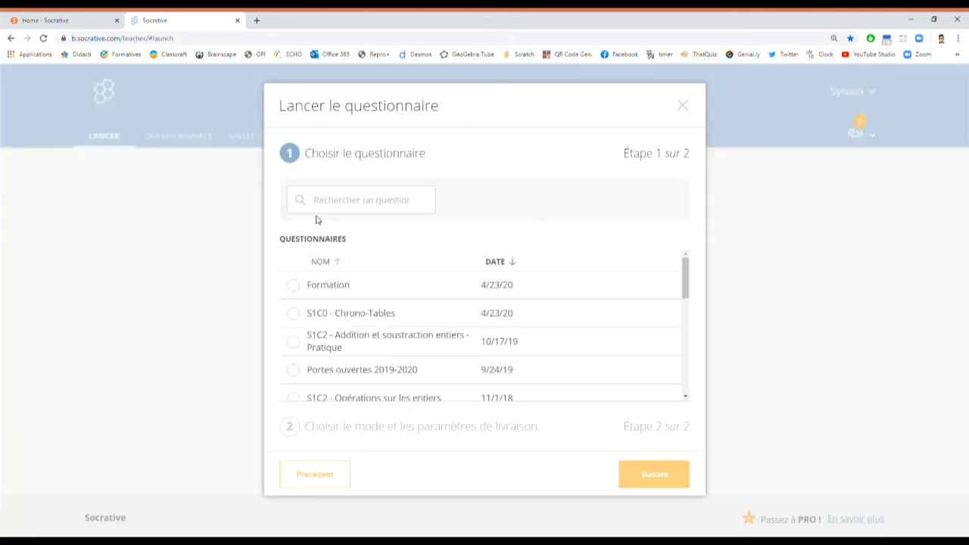
left_click(338, 285)
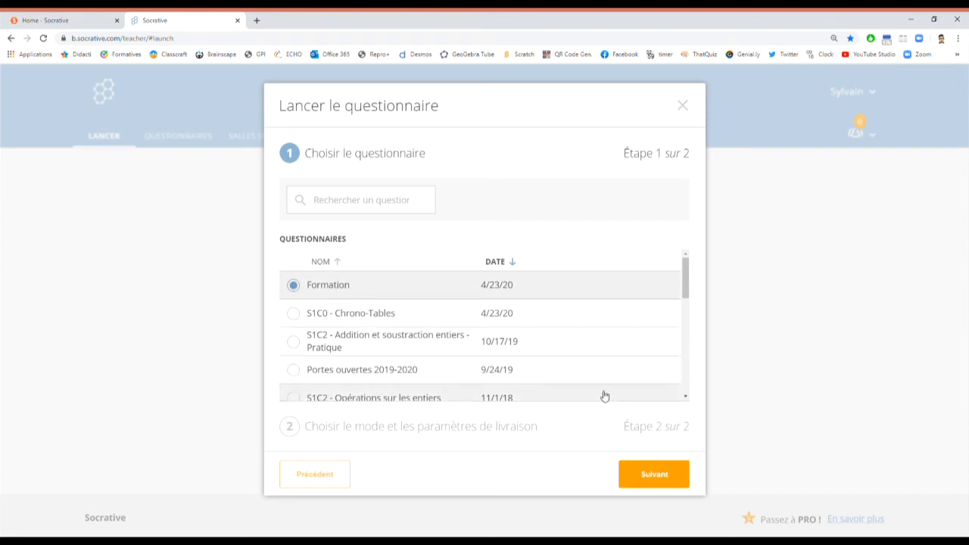
left_click(655, 477)
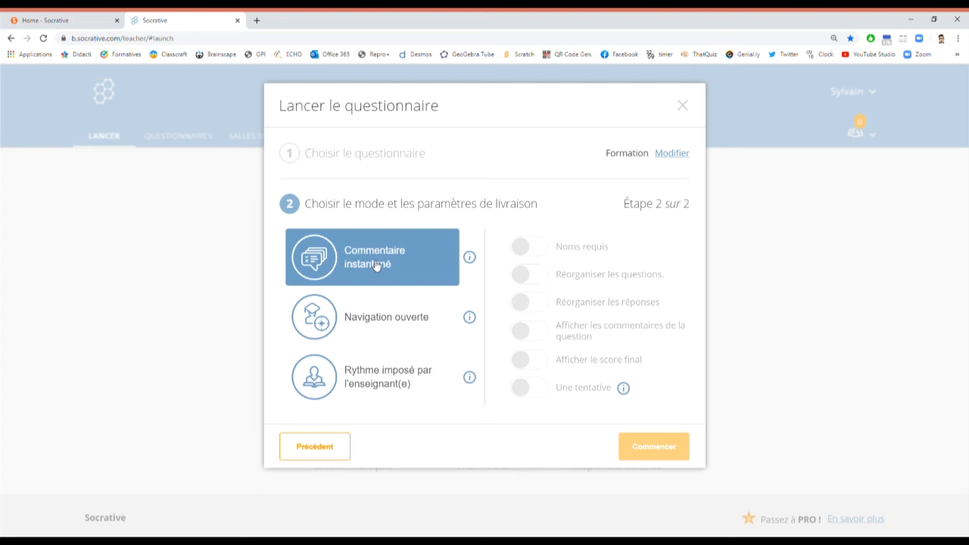
Step: Compare instant feedback and teacher-paced modes, then settle on Navigation ouverte delivery
left_click(378, 315)
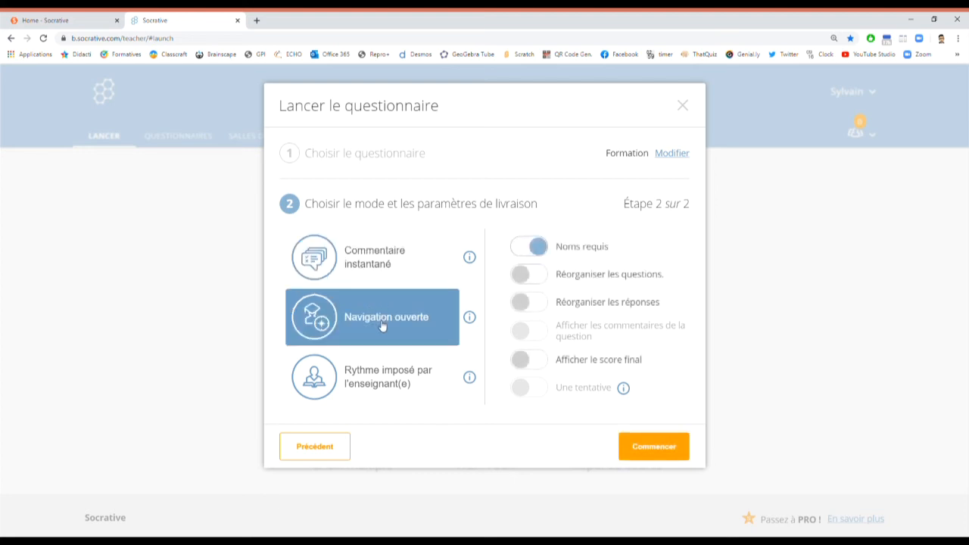
left_click(387, 264)
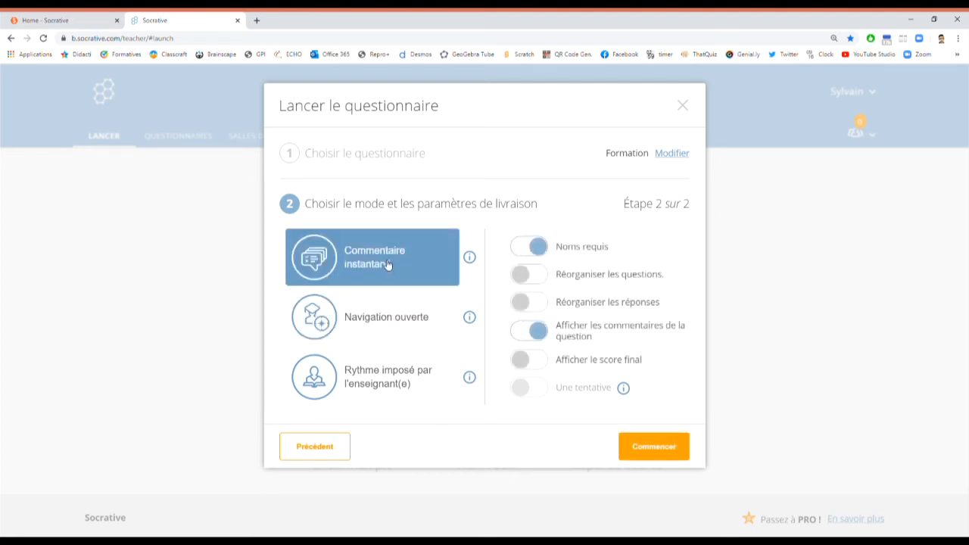
left_click(393, 324)
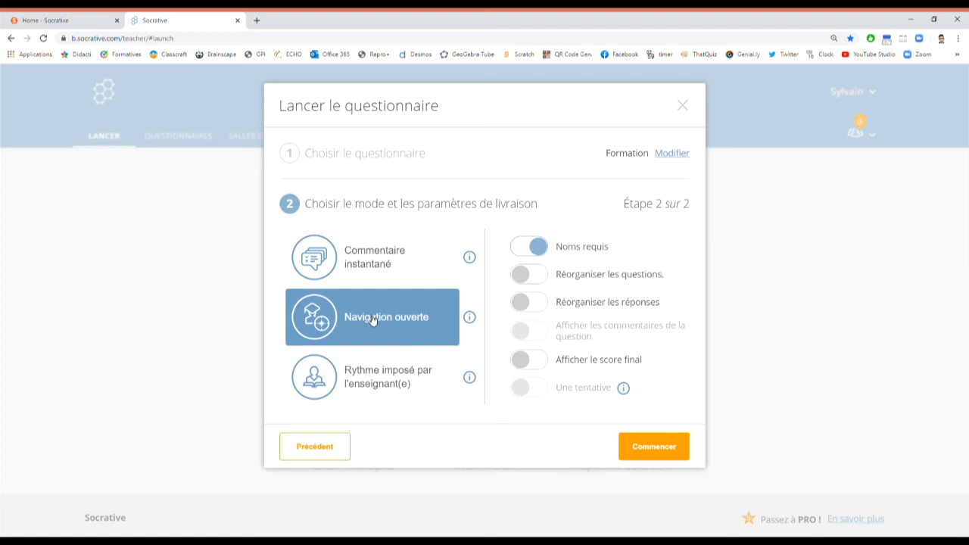
left_click(380, 383)
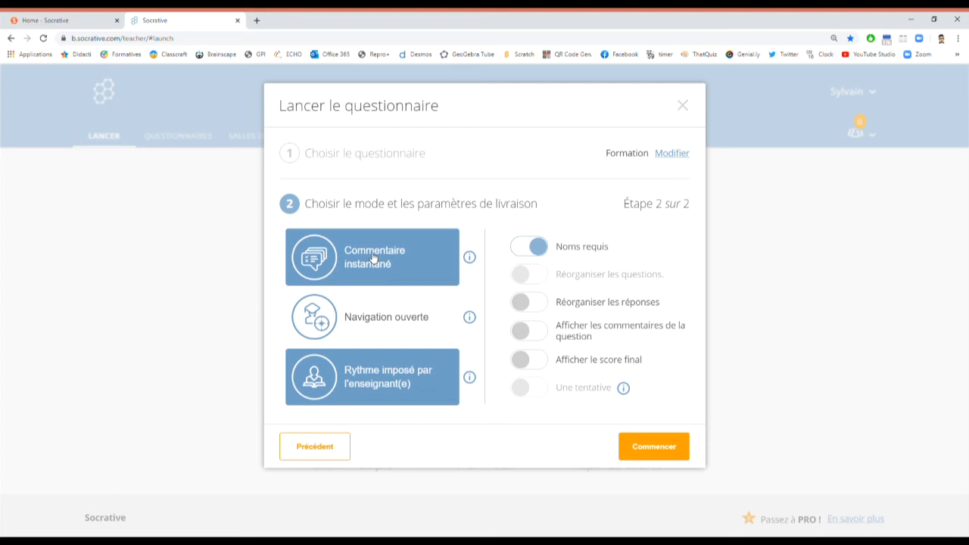
left_click(405, 322)
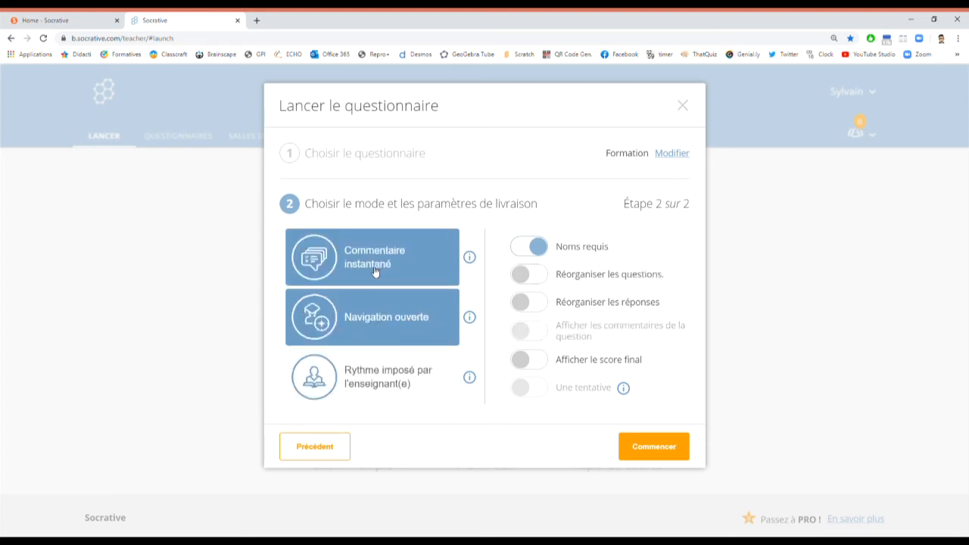
left_click(374, 271)
left_click(379, 315)
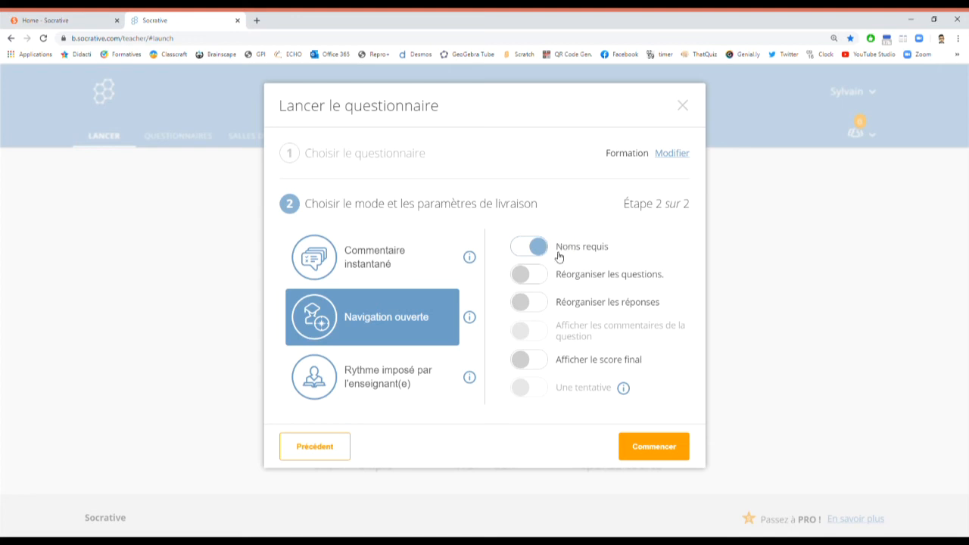
Step: Enable shuffled questions, shuffled answers and final score display, then start the Formation quiz
left_click(544, 278)
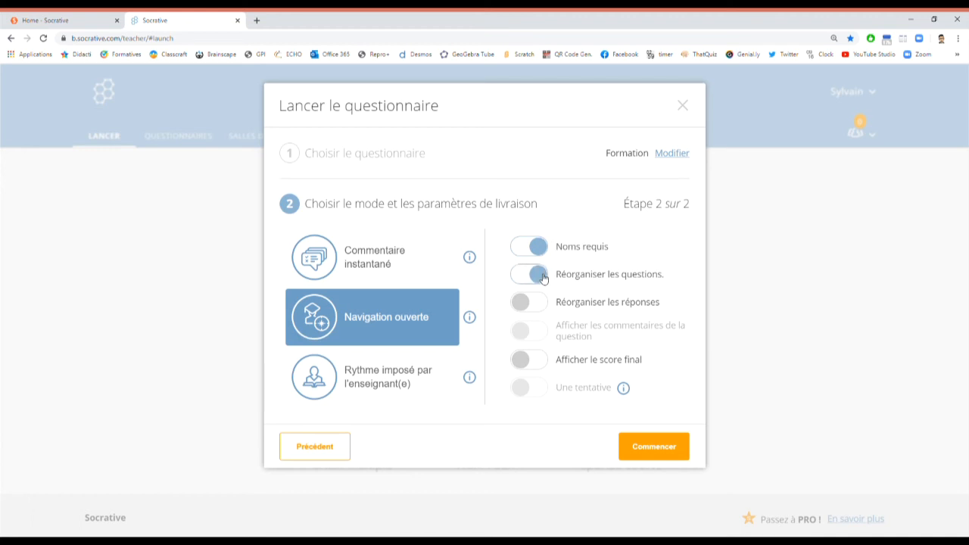
left_click(536, 305)
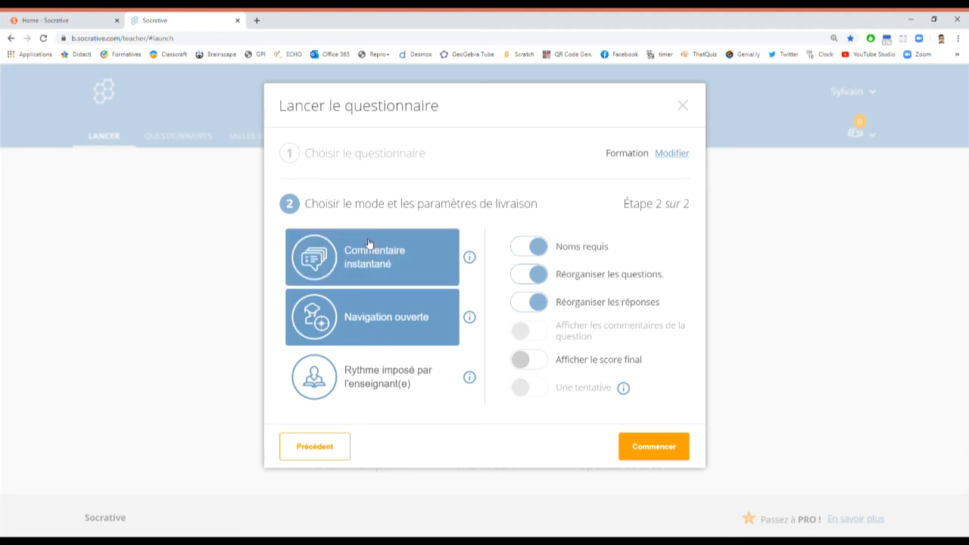
left_click(527, 364)
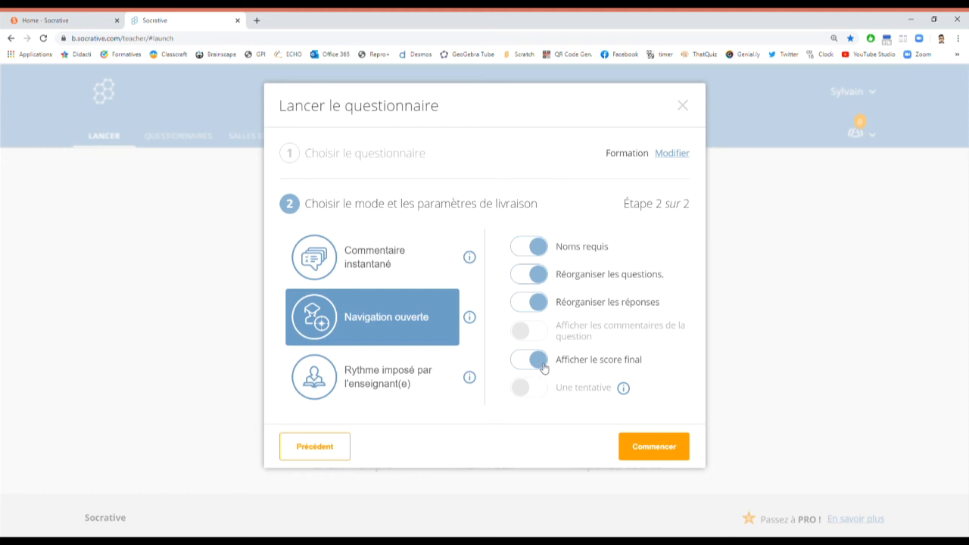
left_click(683, 444)
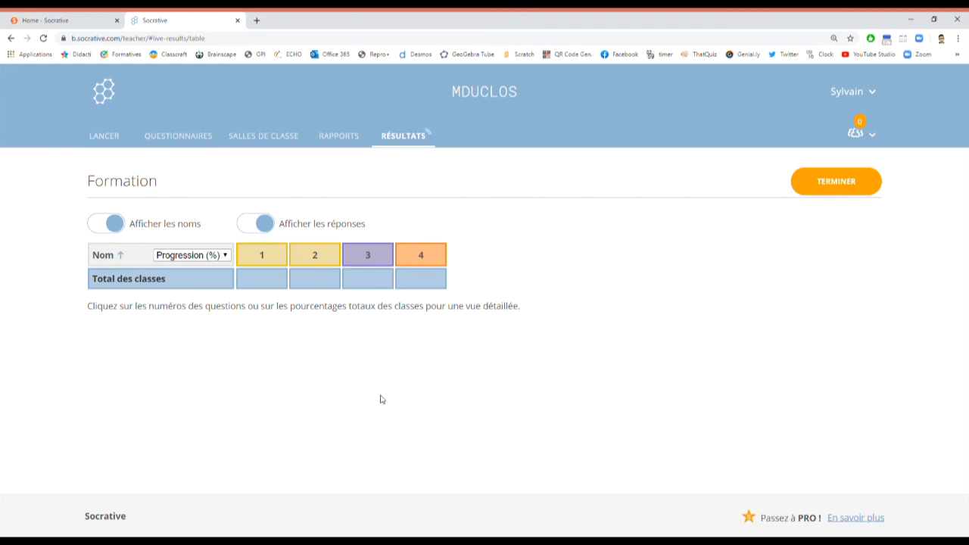
Step: Join the teacher's classroom as a student by entering its room name
left_click(43, 23)
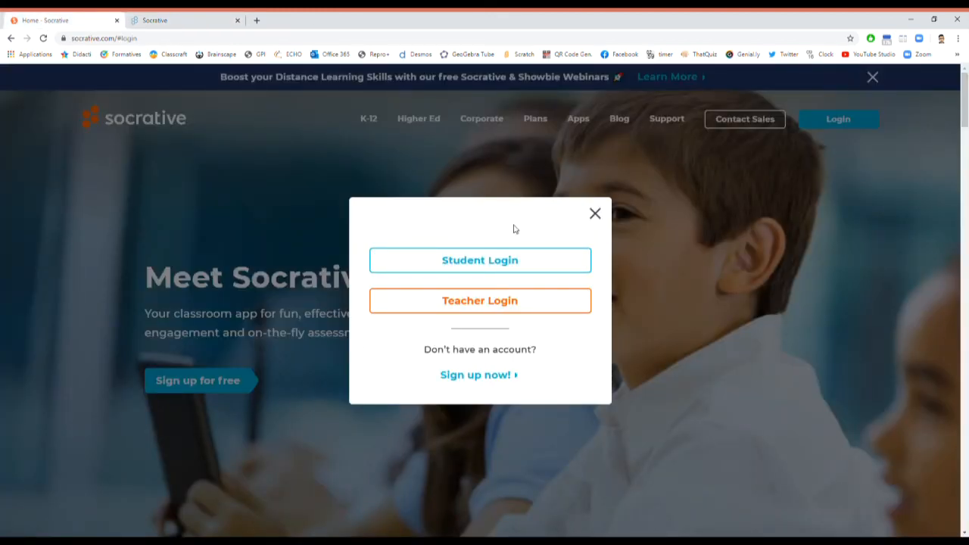
left_click(477, 261)
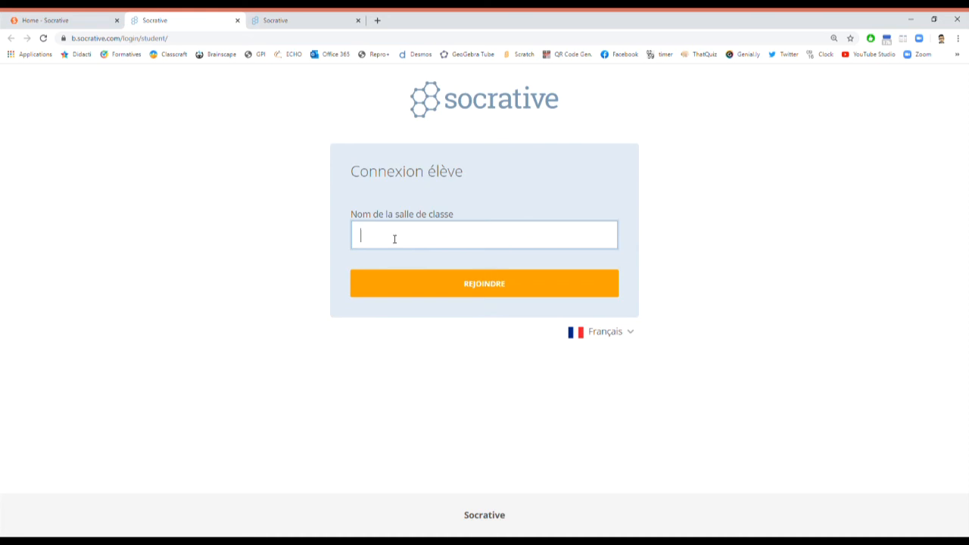
left_click(490, 286)
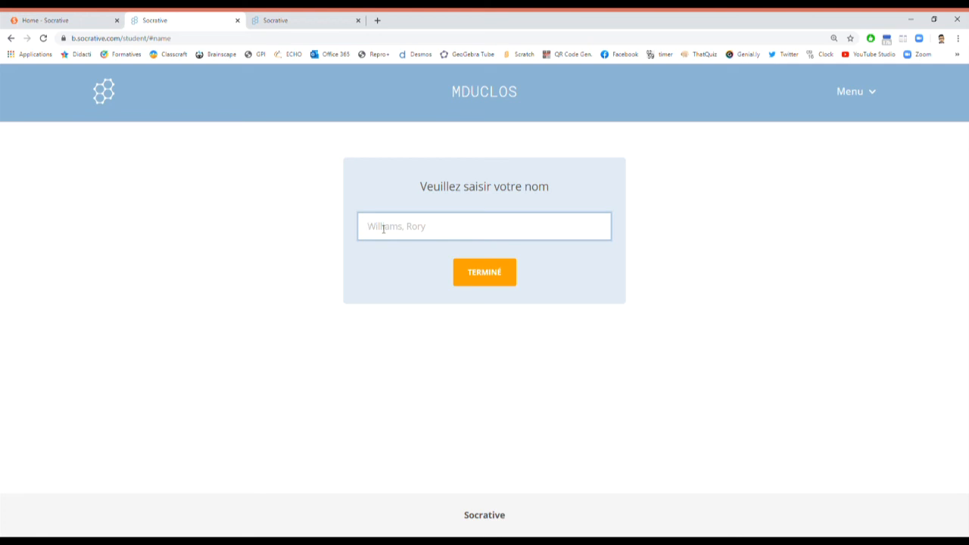
Step: Enter the student's name to start the quiz and move past question 1
left_click(501, 273)
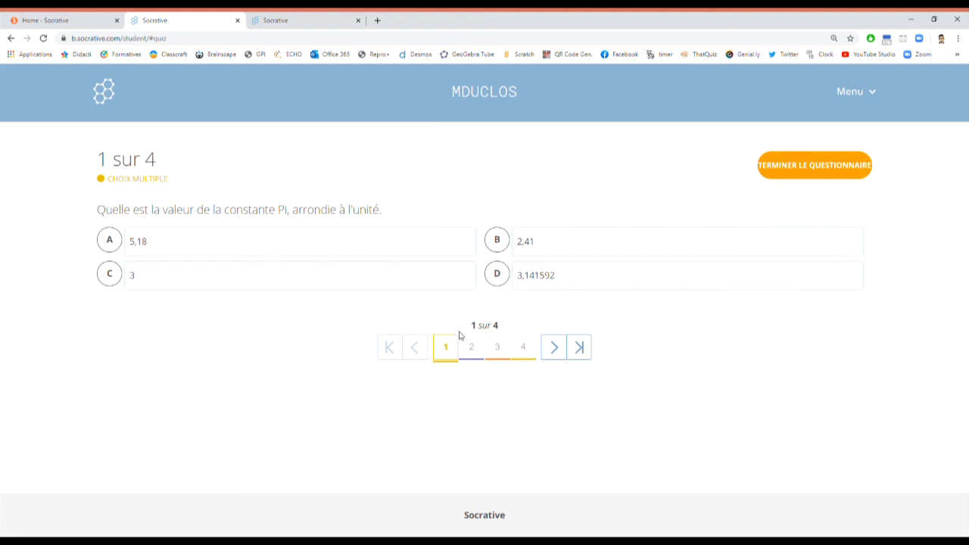
left_click(554, 349)
Step: Browse back and forth through all four questions, ending on question 1
left_click(553, 318)
left_click(554, 372)
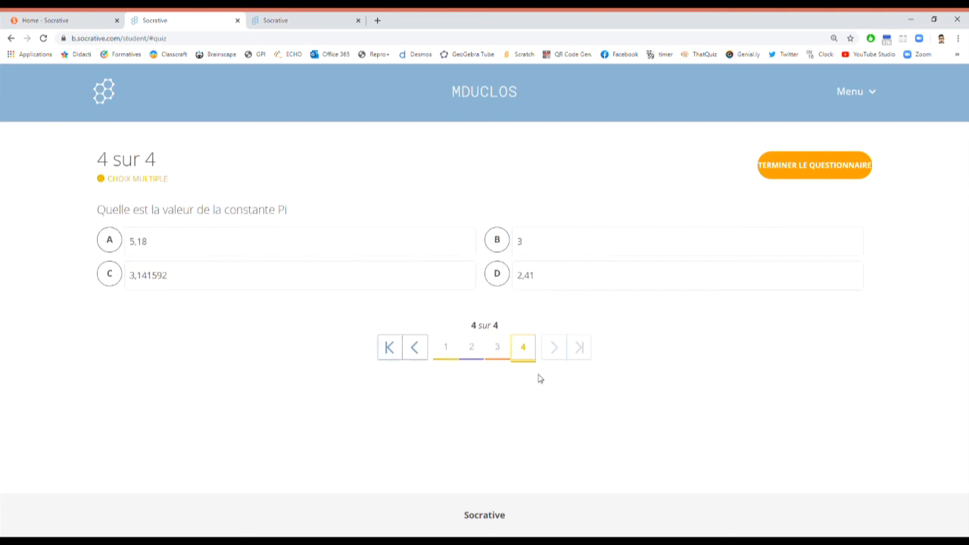
left_click(497, 348)
left_click(472, 372)
left_click(446, 324)
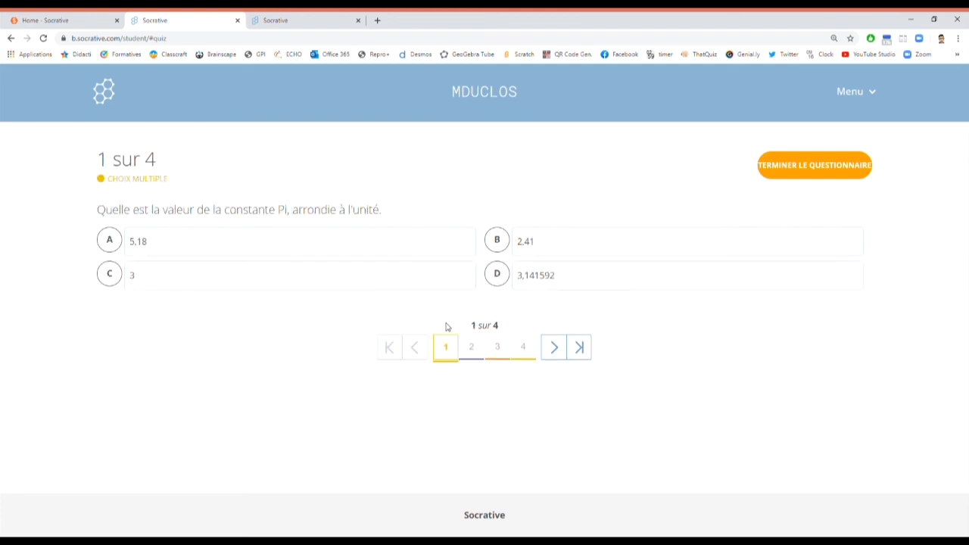
left_click(522, 347)
left_click(444, 347)
Step: Answer 2,41 for question 1, Faux for question 2, e for question 3, 3,141592 for question 4
left_click(500, 243)
left_click(554, 347)
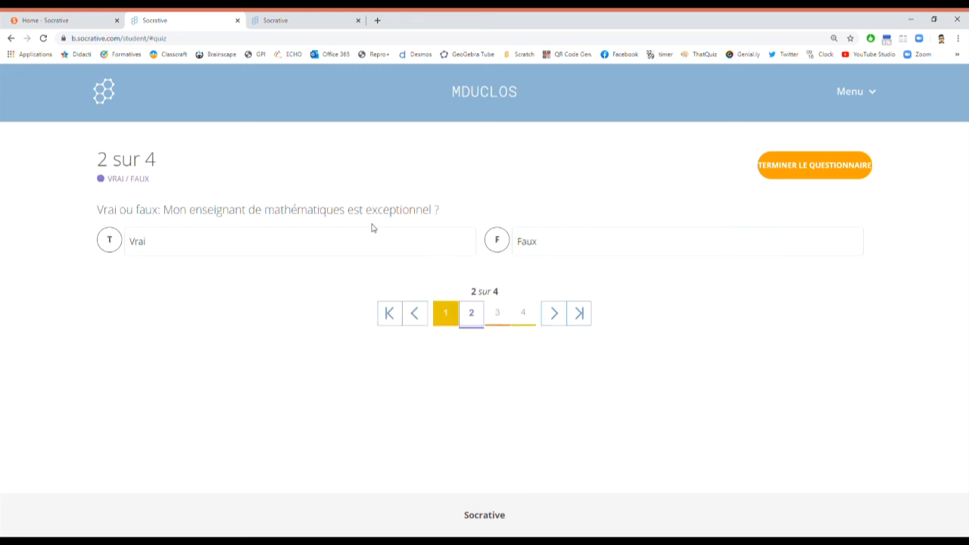
left_click(498, 250)
left_click(502, 312)
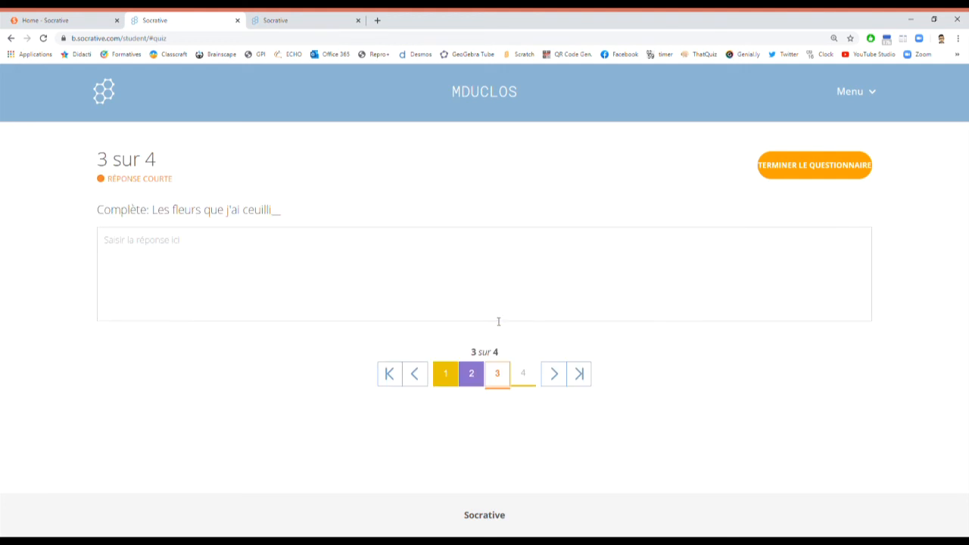
type("e")
left_click(553, 374)
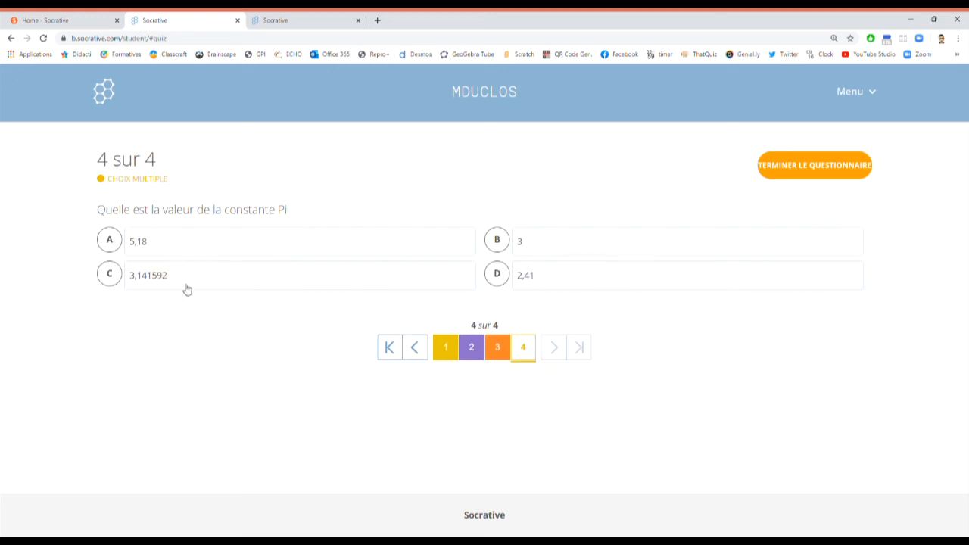
left_click(109, 278)
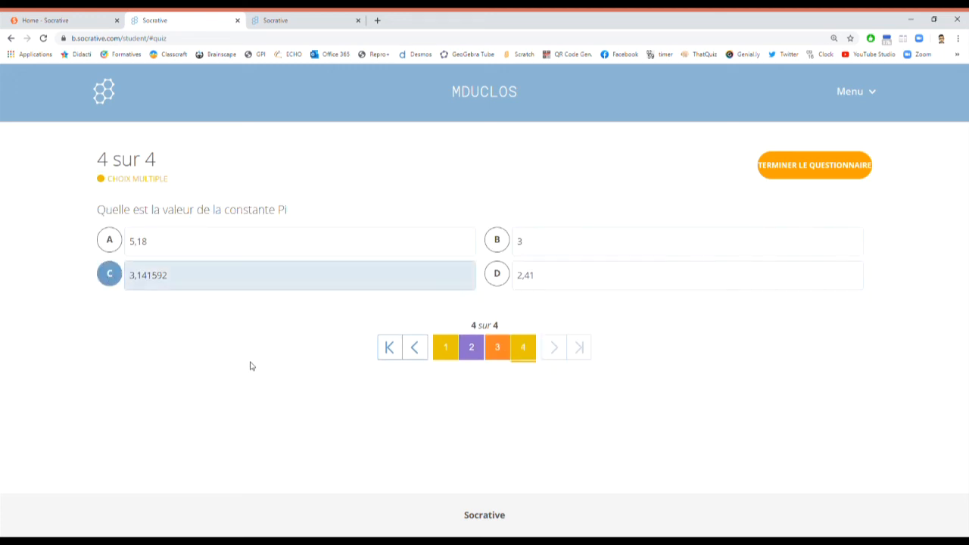
Step: Finish and confirm the quiz, then dismiss the 1/4 (25%) score summary
left_click(823, 177)
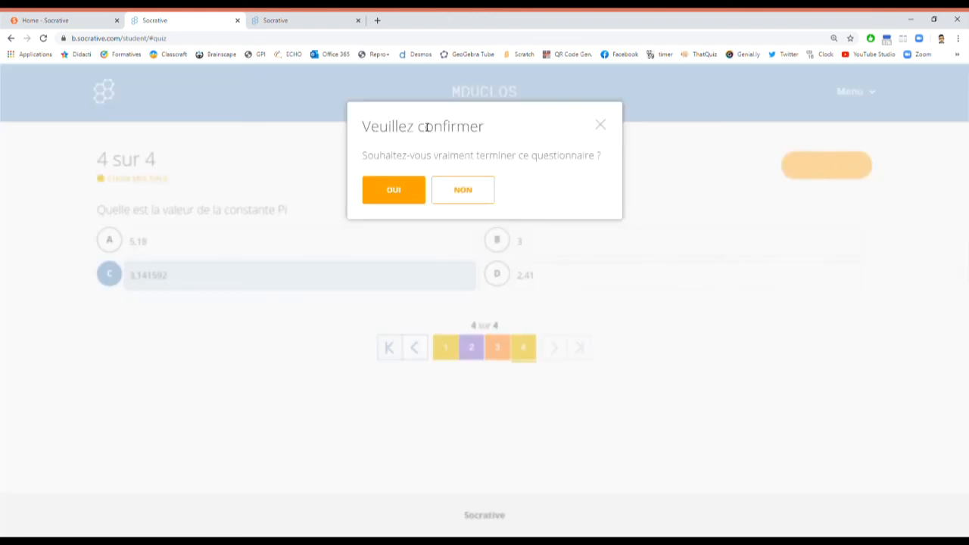
left_click(409, 190)
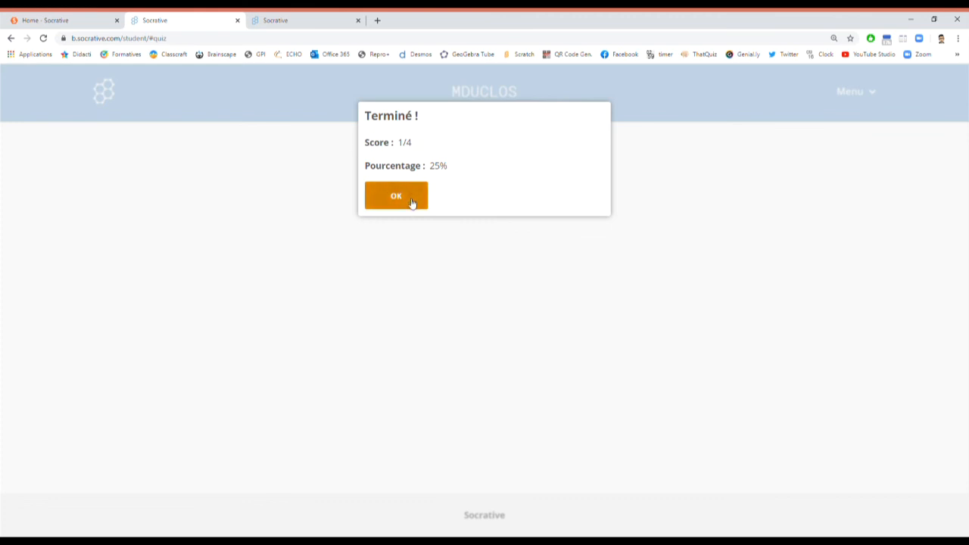
left_click(410, 203)
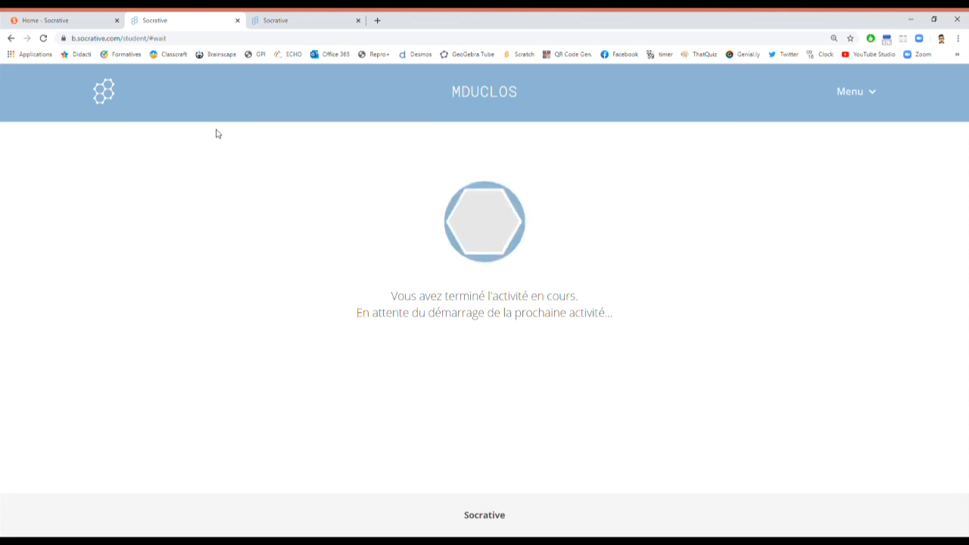
Step: Switch to the live Formation results, rank the student by score, and toggle answers off and on
left_click(292, 22)
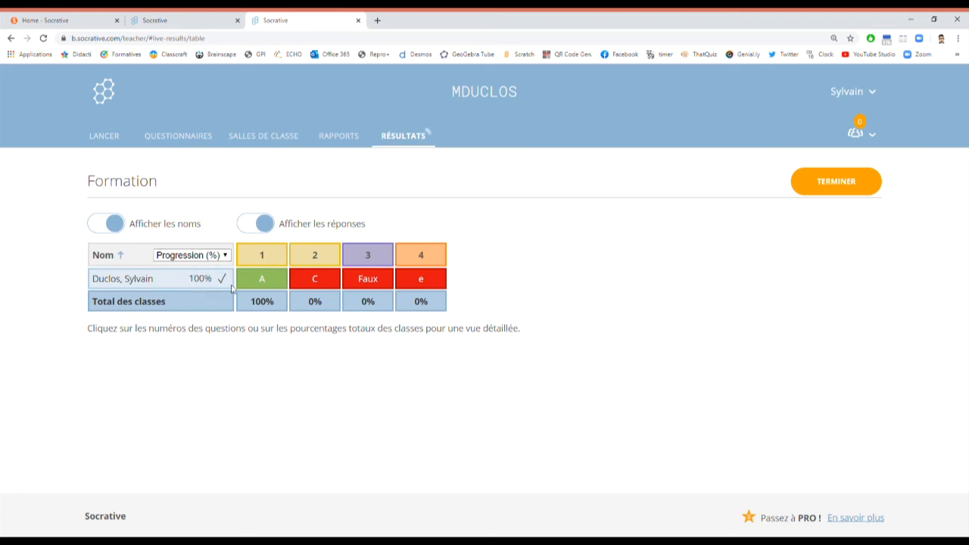
left_click(209, 292)
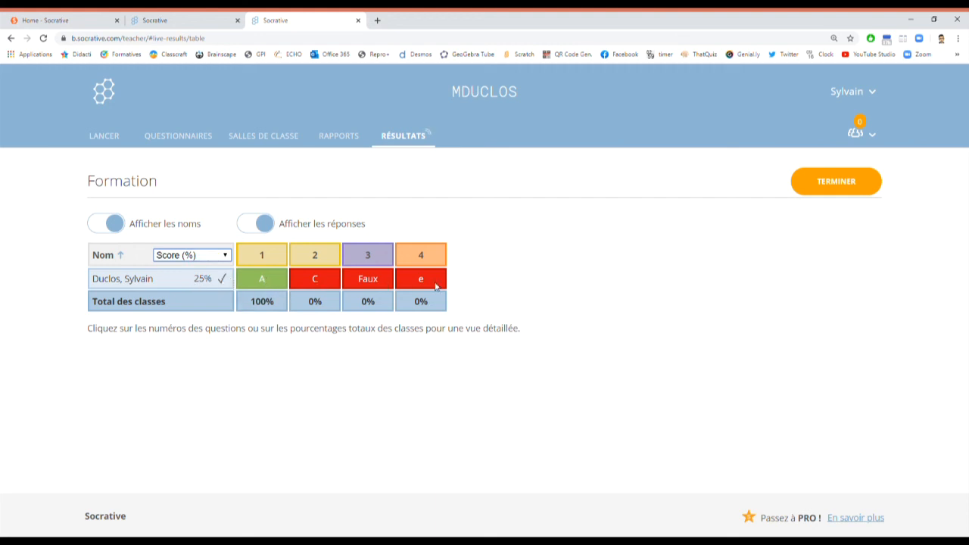
left_click(267, 226)
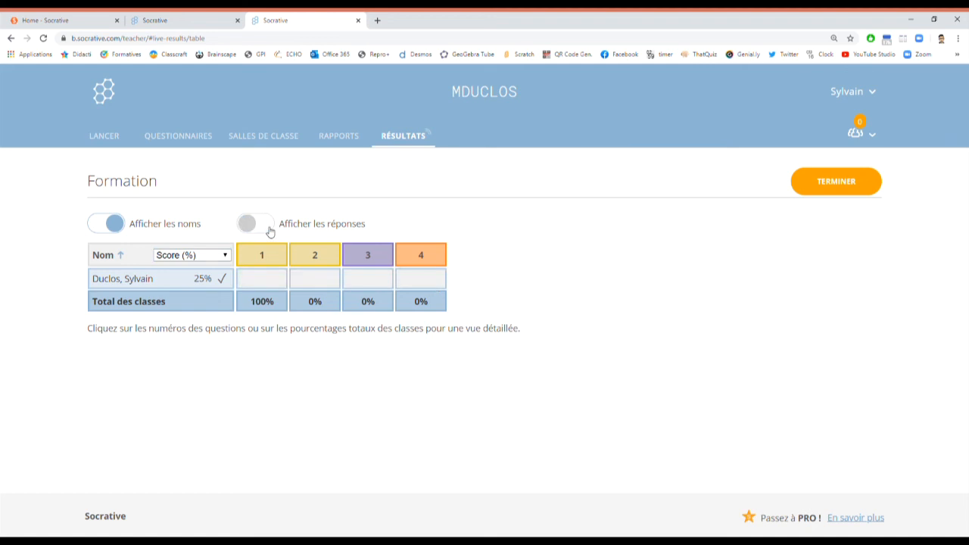
left_click(256, 226)
Step: Toggle Afficher les noms off and on, then hide the student names and answers
left_click(120, 226)
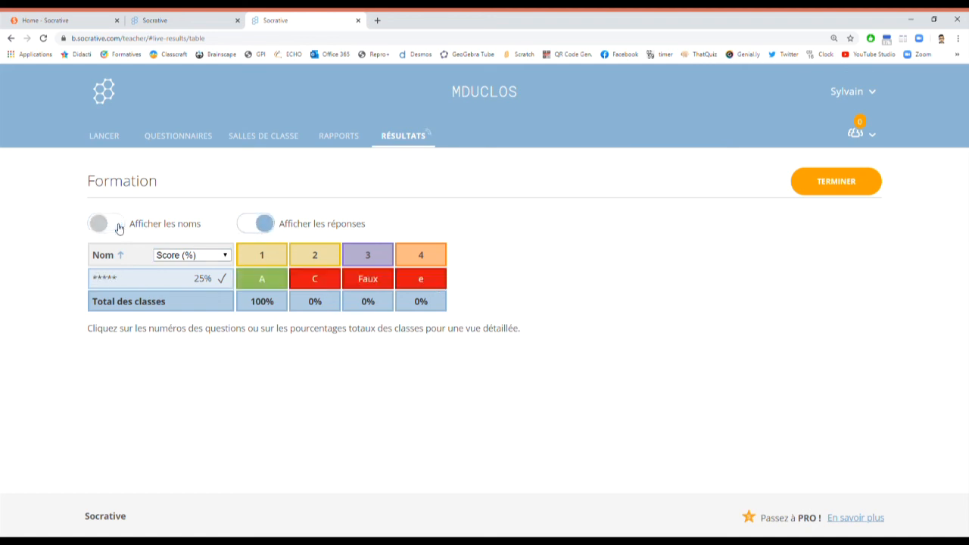
left_click(98, 226)
left_click(113, 223)
left_click(268, 229)
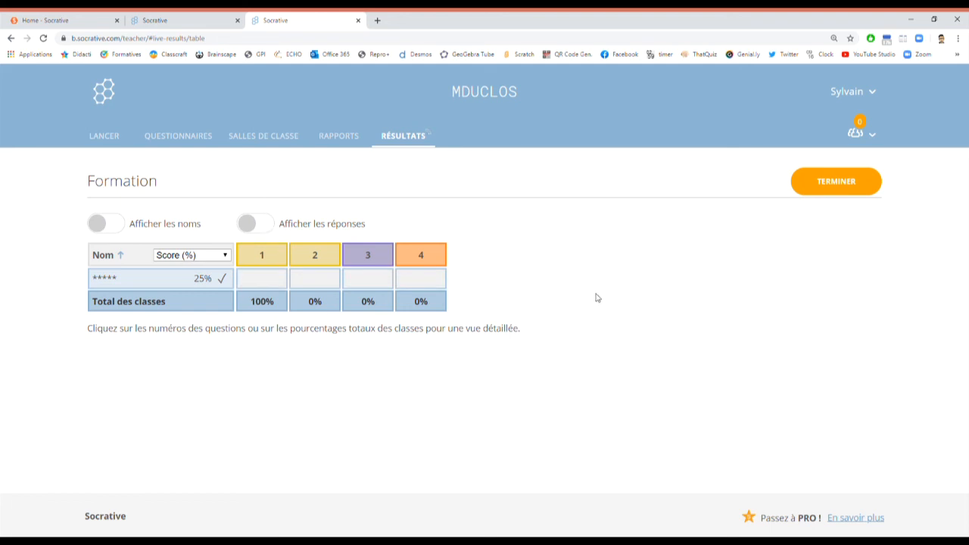
Step: Rank by progression again, show names and answers, and ask to end the activity
left_click(221, 257)
left_click(215, 278)
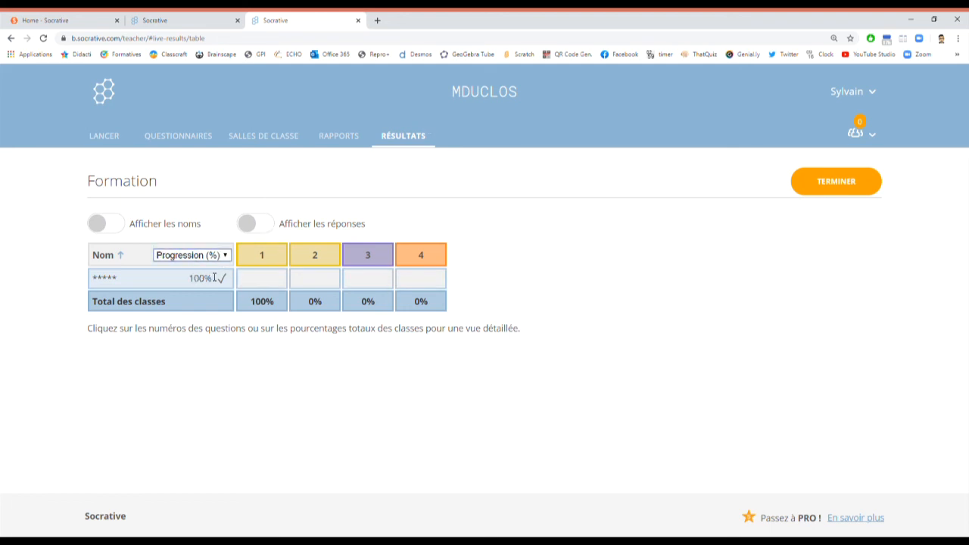
left_click(106, 225)
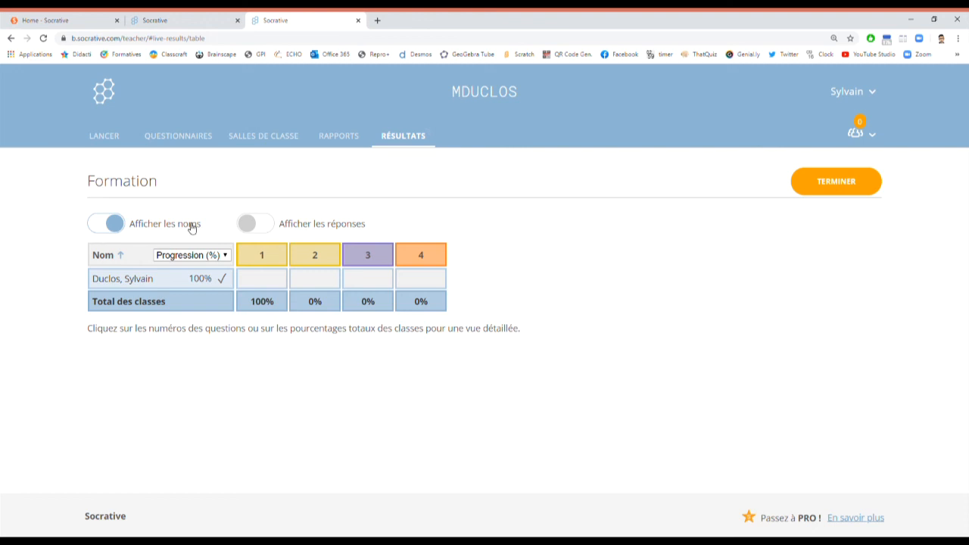
left_click(250, 231)
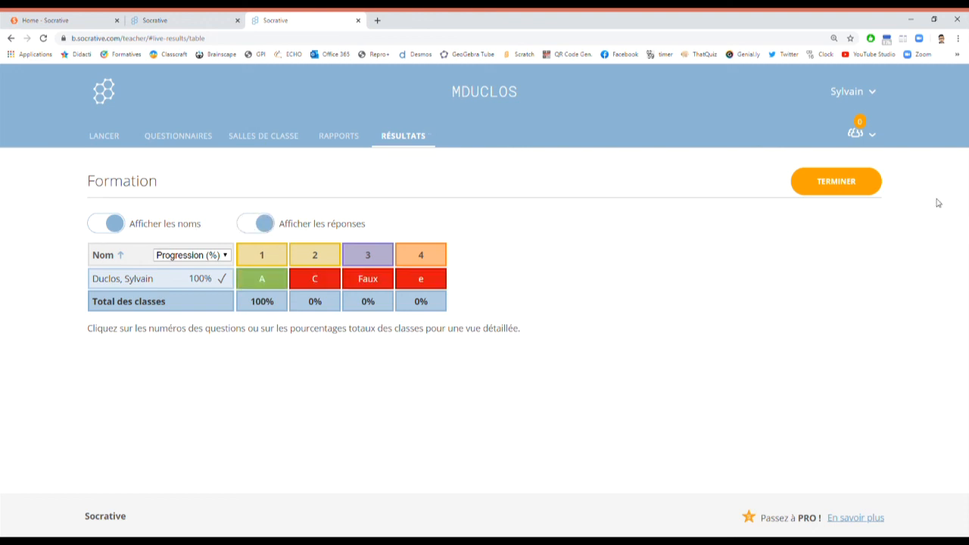
left_click(854, 186)
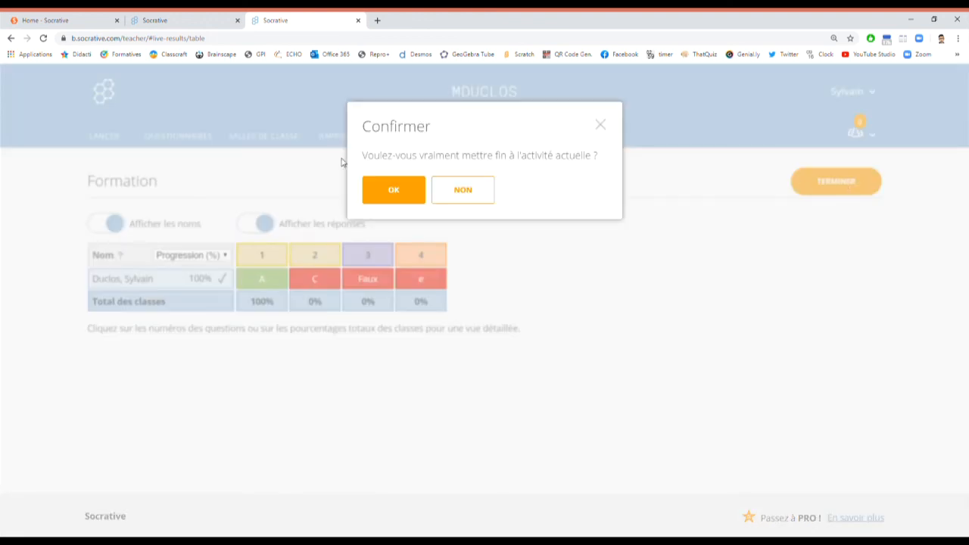
Step: Confirm ending, sign back in with the teacher's Google account, and return to live results
left_click(409, 186)
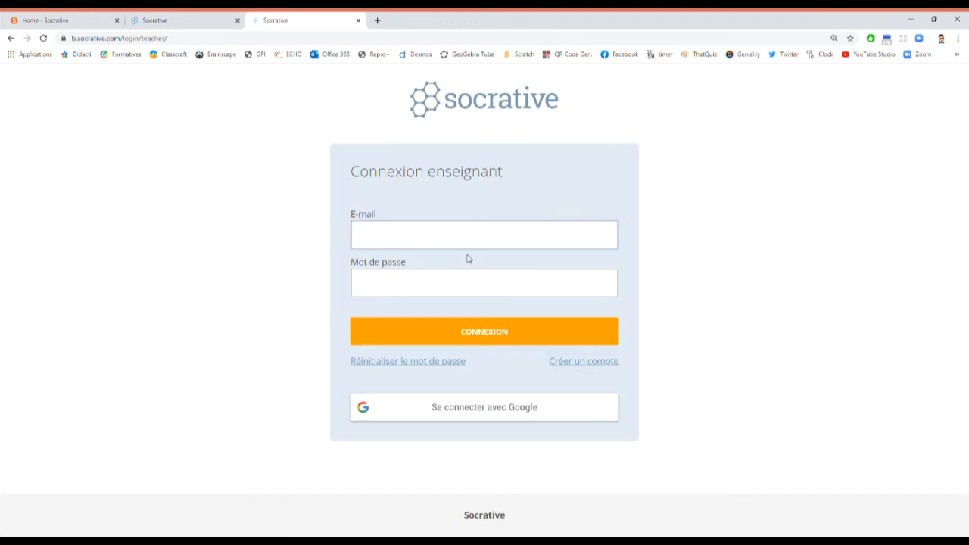
left_click(465, 399)
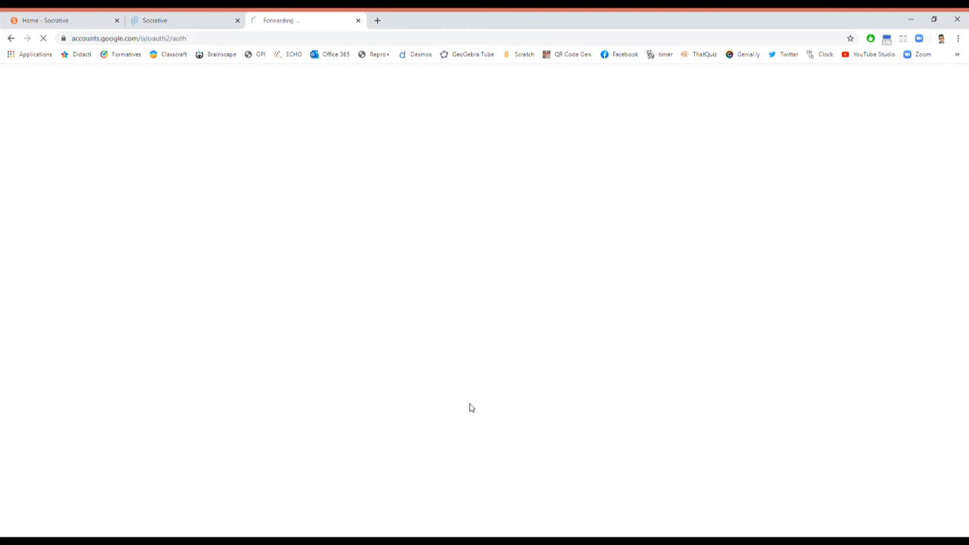
left_click(439, 233)
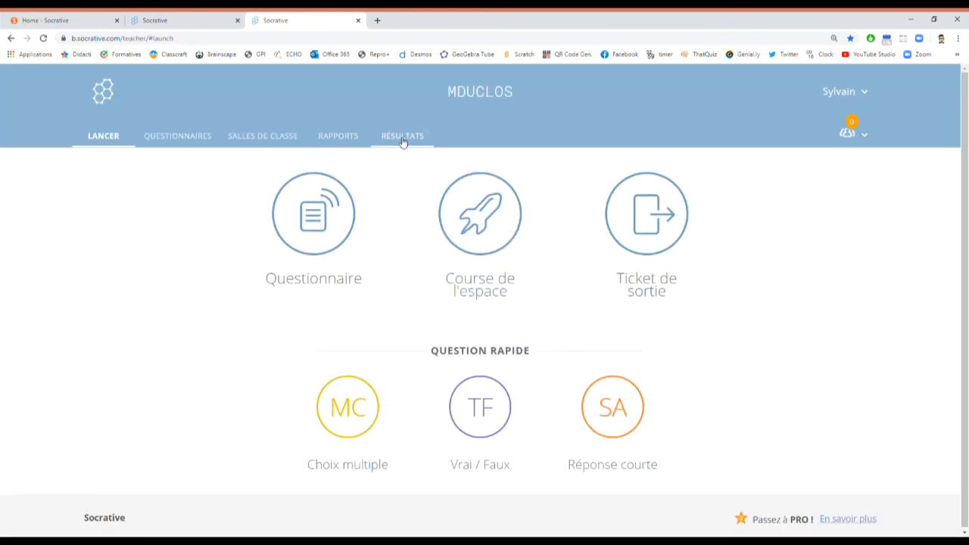
left_click(406, 143)
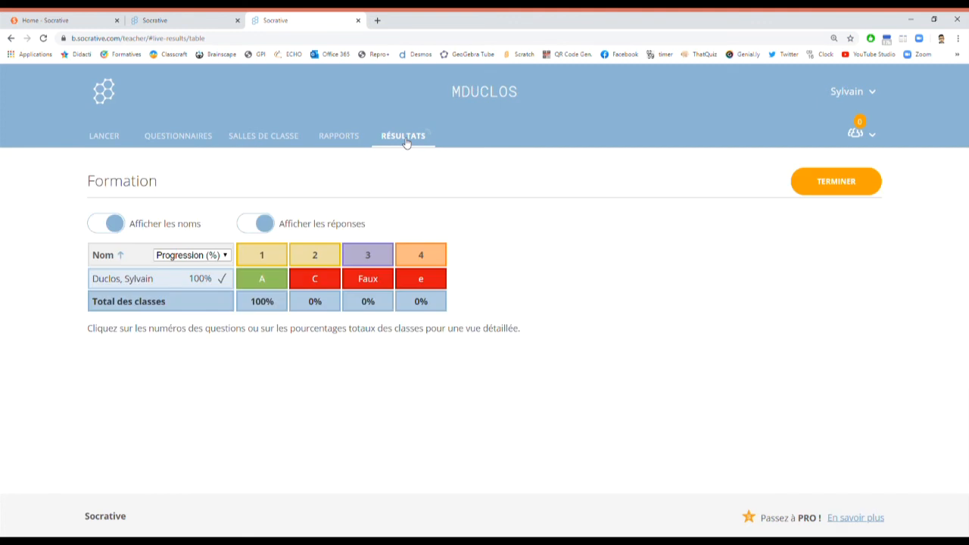
Step: End the running Formation activity with TERMINER and OK, then go to the reports list
left_click(853, 186)
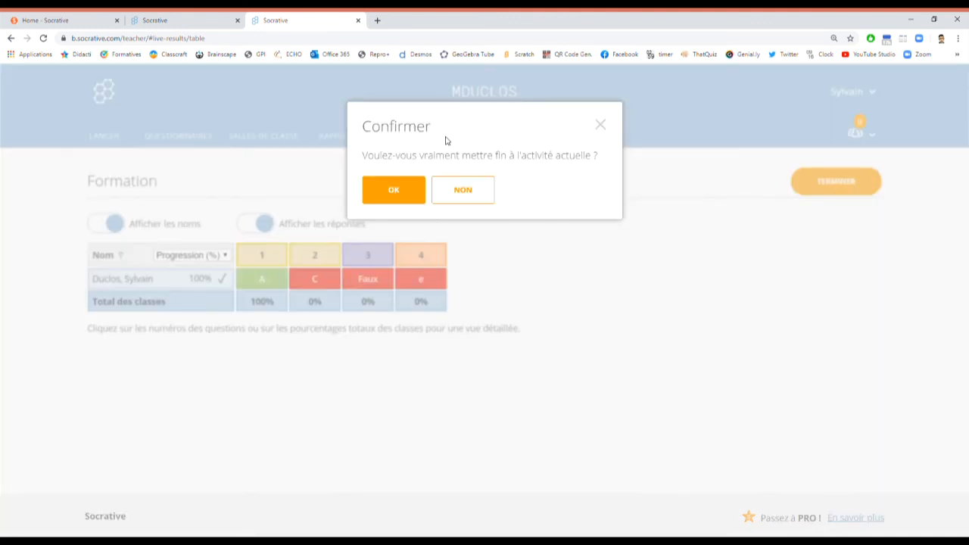
left_click(401, 191)
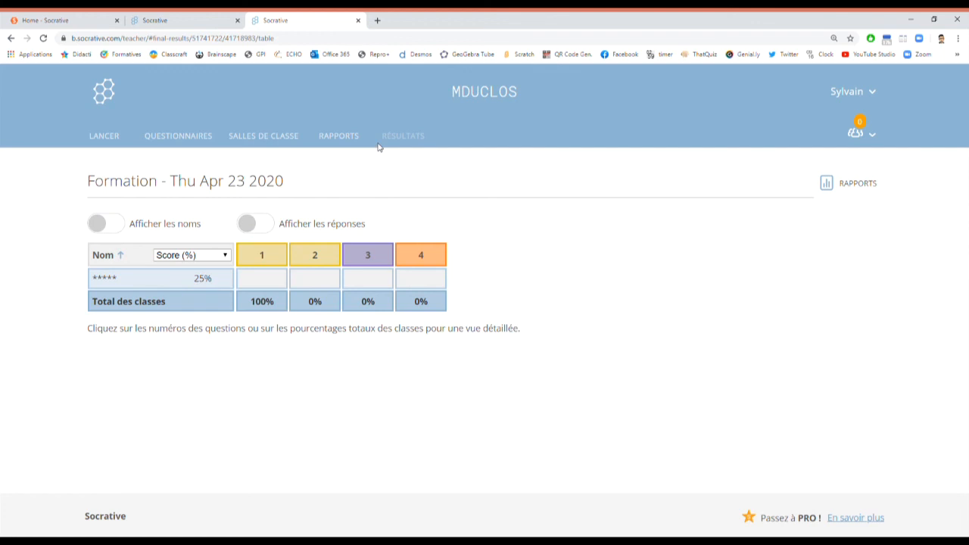
left_click(338, 137)
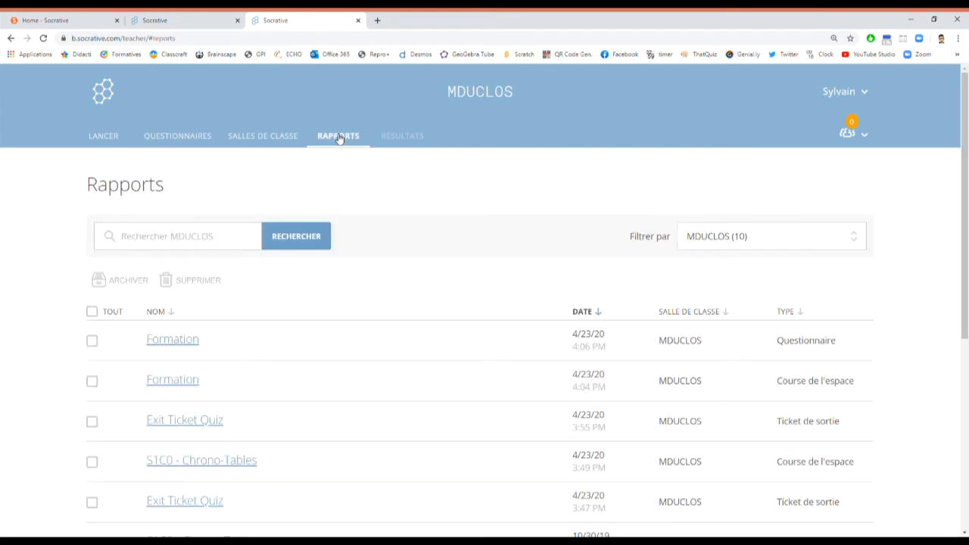
Step: Open the latest Formation report and show student names and answers
left_click(178, 342)
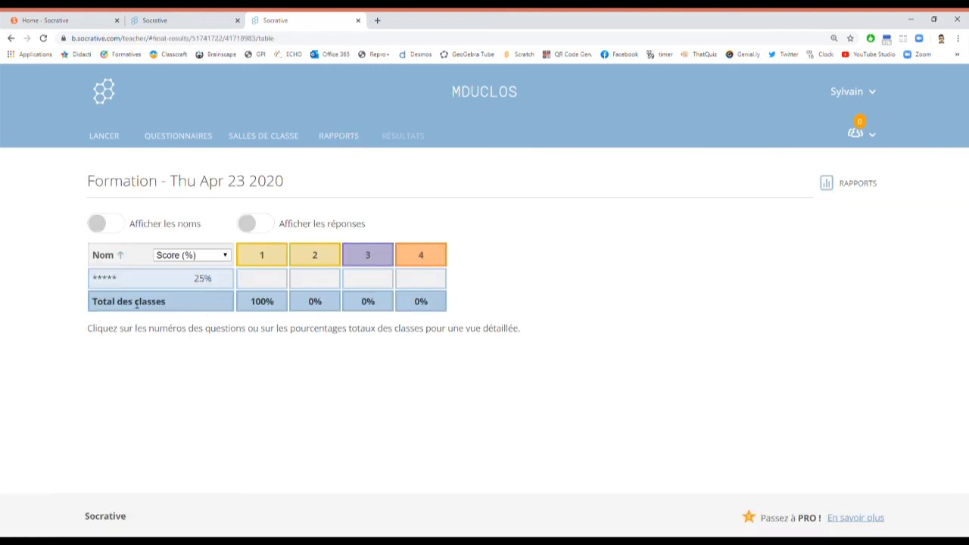
left_click(117, 225)
left_click(263, 225)
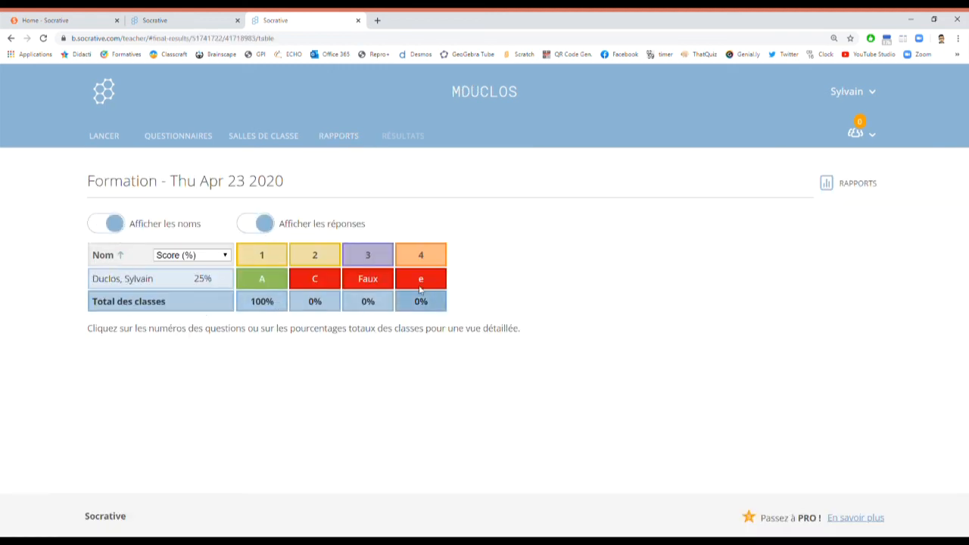
Step: Enable PDF élève individuel in the report options and download the zipped report
left_click(842, 187)
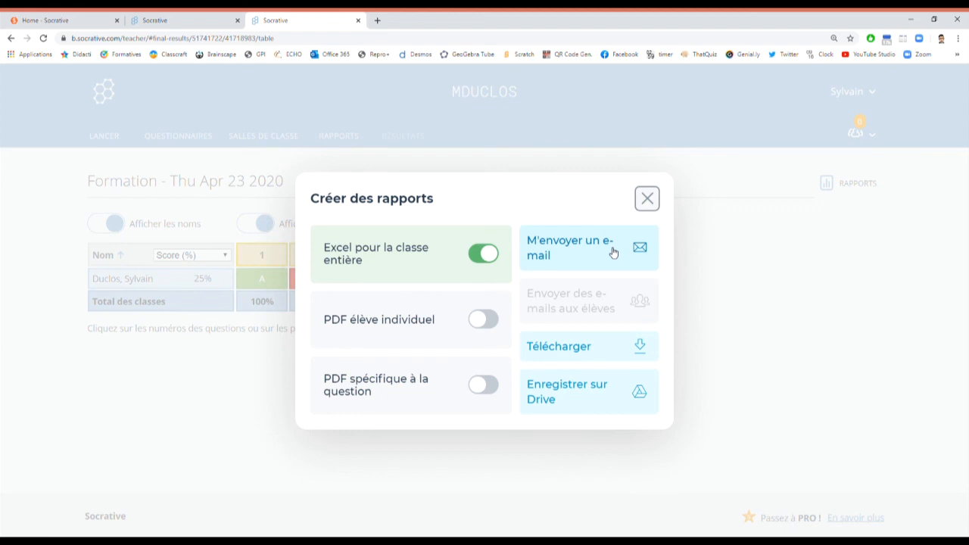
left_click(486, 321)
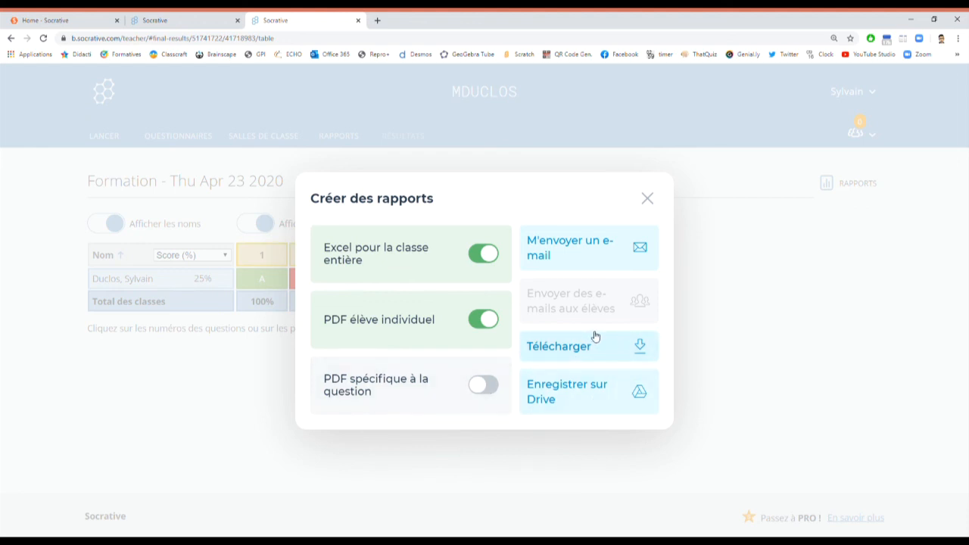
left_click(435, 326)
left_click(485, 319)
left_click(638, 345)
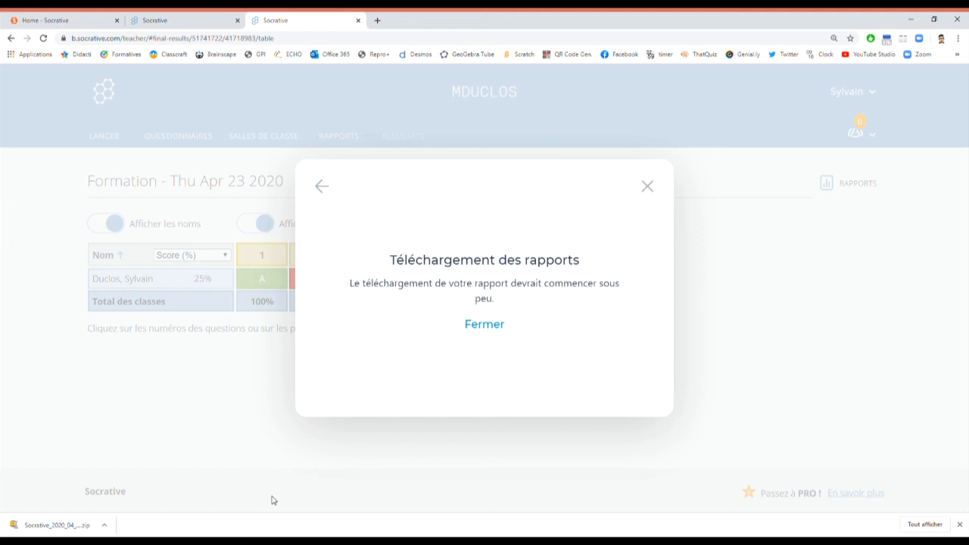
left_click(646, 187)
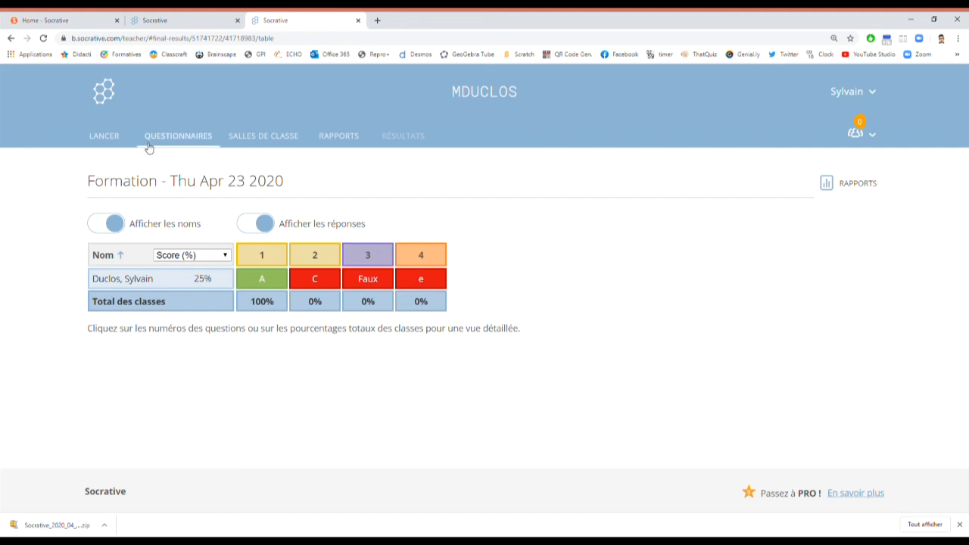
Step: Open the Formation quiz from QUESTIONNAIRES in the editor and scroll through its questions
left_click(112, 139)
left_click(180, 140)
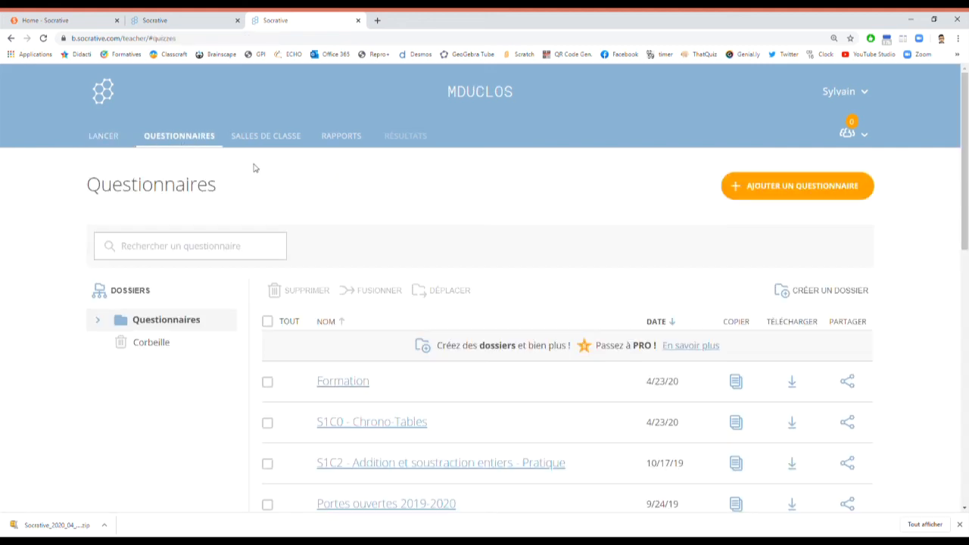
scroll(546, 292, "down", 2)
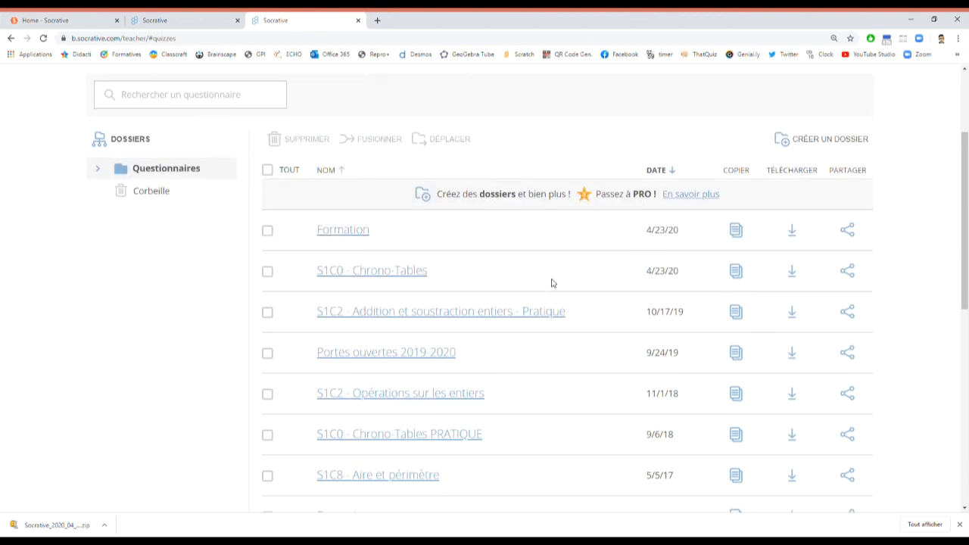
left_click(355, 231)
scroll(638, 314, "down", 5)
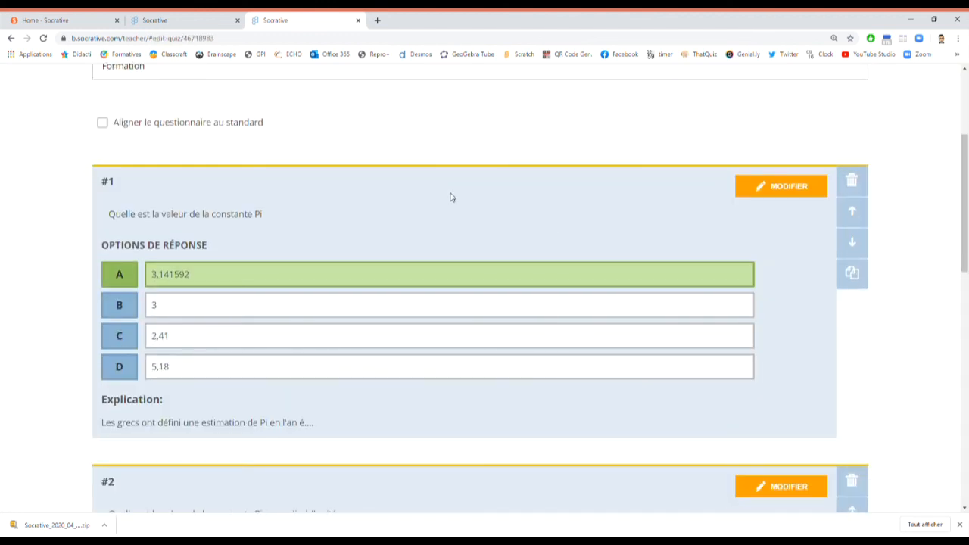
scroll(459, 208, "down", 8)
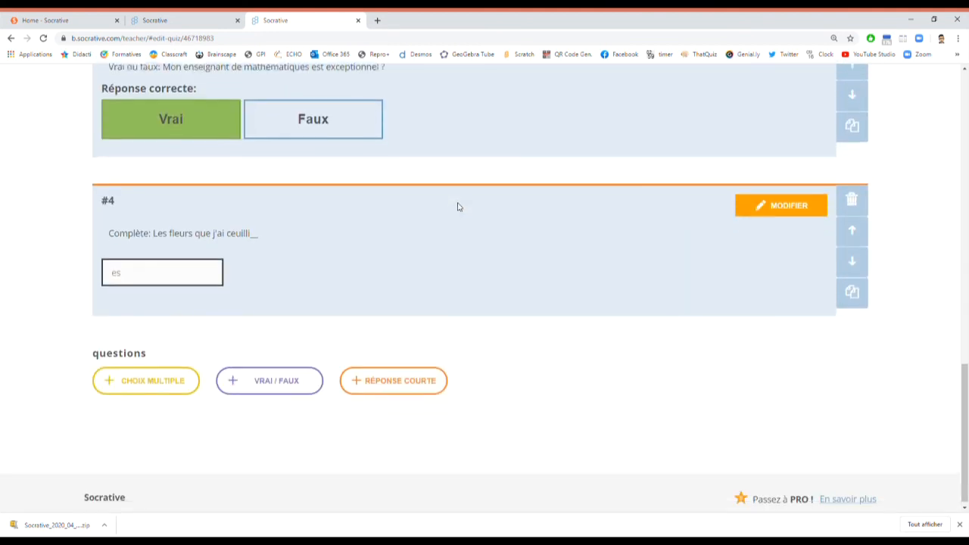
scroll(457, 206, "up", 3)
scroll(457, 206, "up", 10)
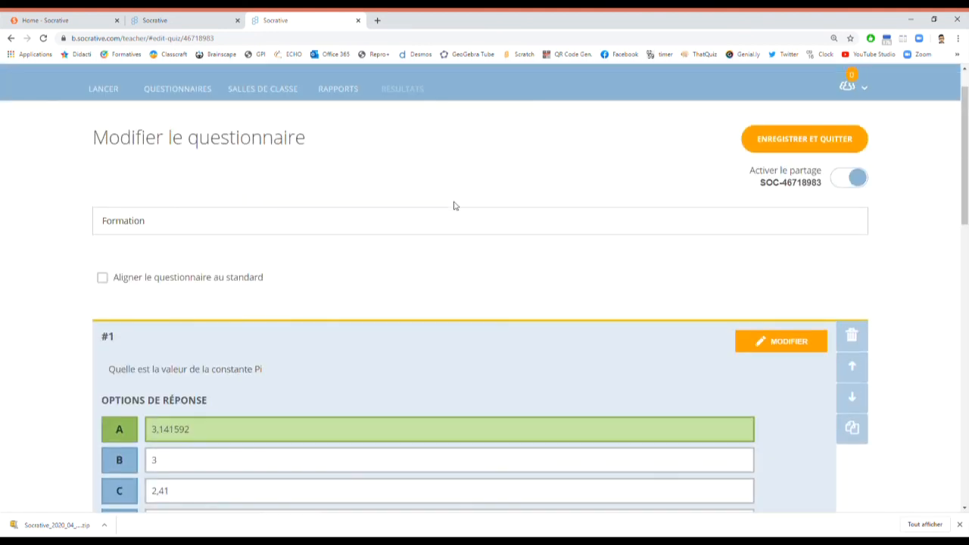